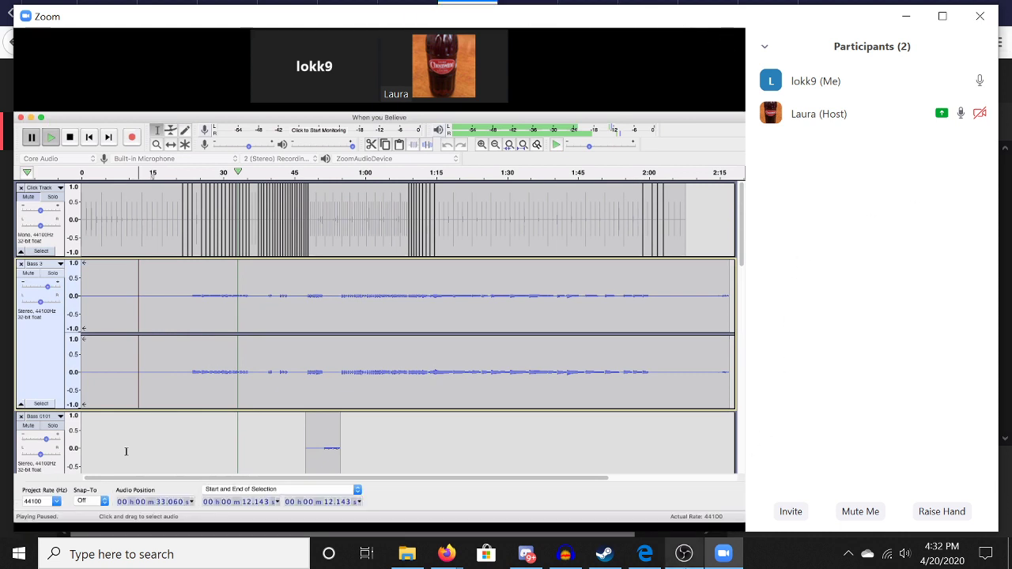
Step: Switch to OBS, raise the Desktop Audio level in the mixer, and return to the Zoom meeting
{"action": "mouse_move", "coordinate": [683, 553]}
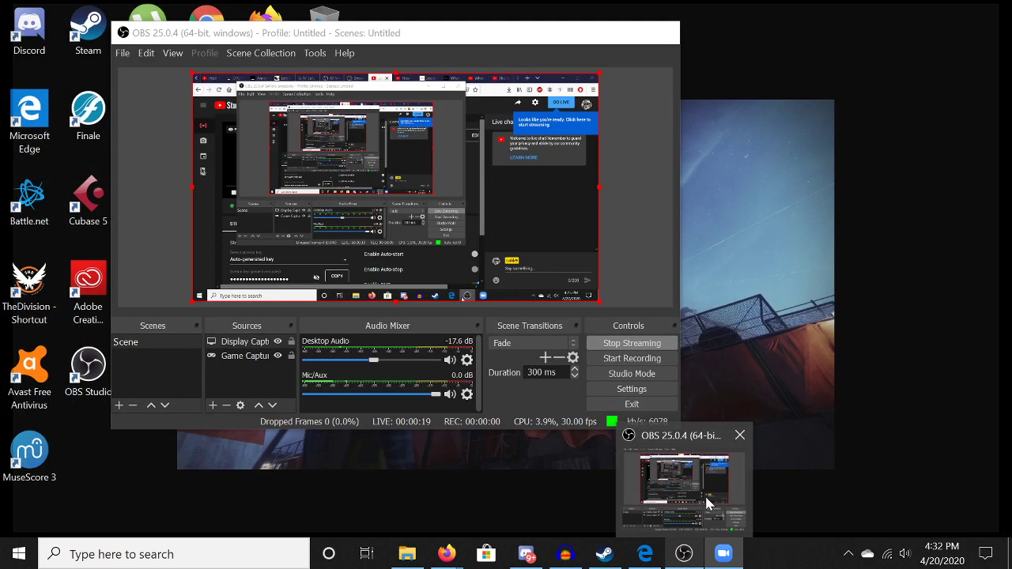
{"action": "left_click", "coordinate": [707, 502]}
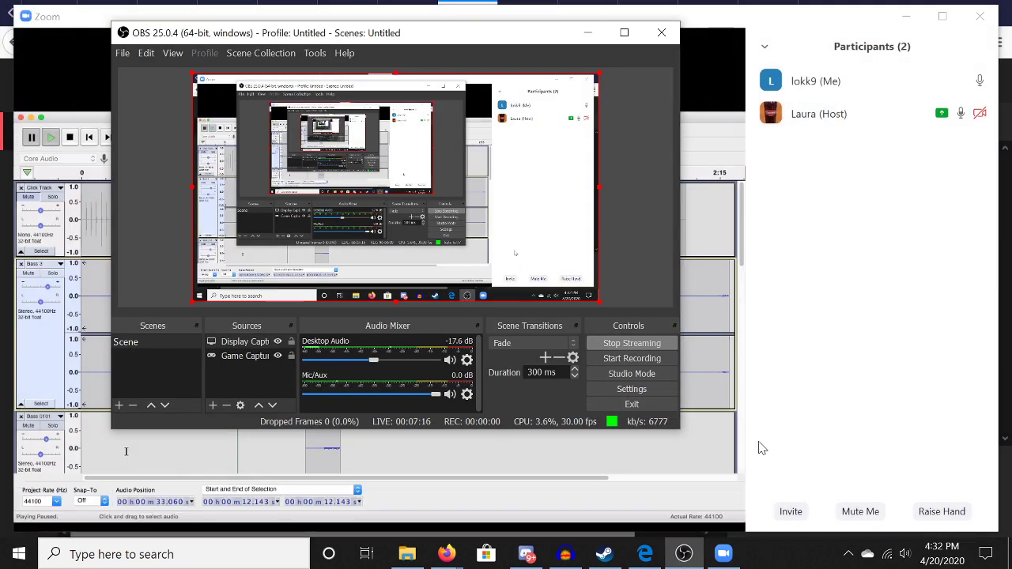
{"action": "left_click_drag", "start_coordinate": [373, 360], "coordinate": [389, 362]}
{"action": "left_click", "coordinate": [871, 334]}
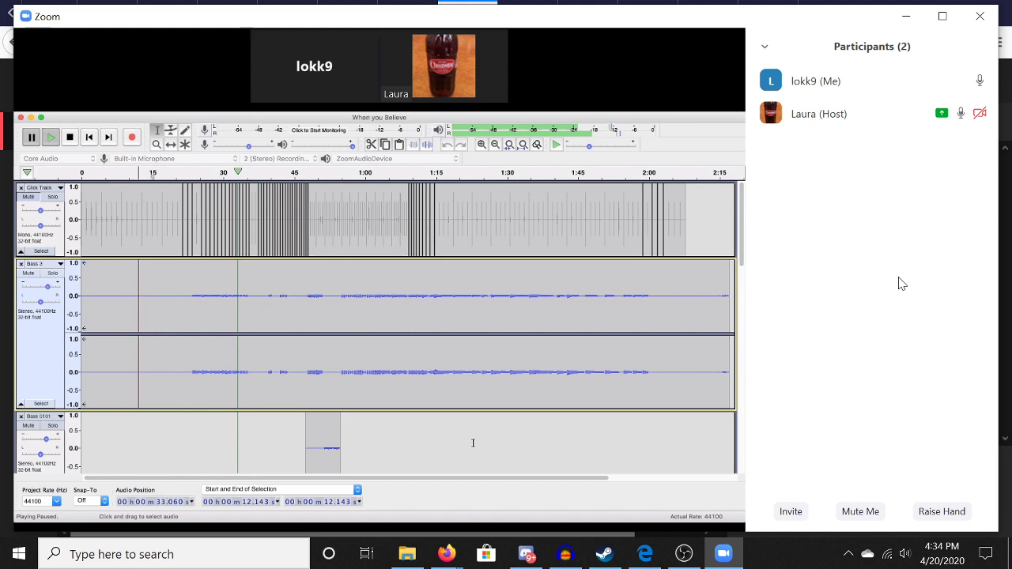
Step: Switch to the local Audacity window, then collapse the trumpet track and expand it again
{"action": "left_click", "coordinate": [565, 553]}
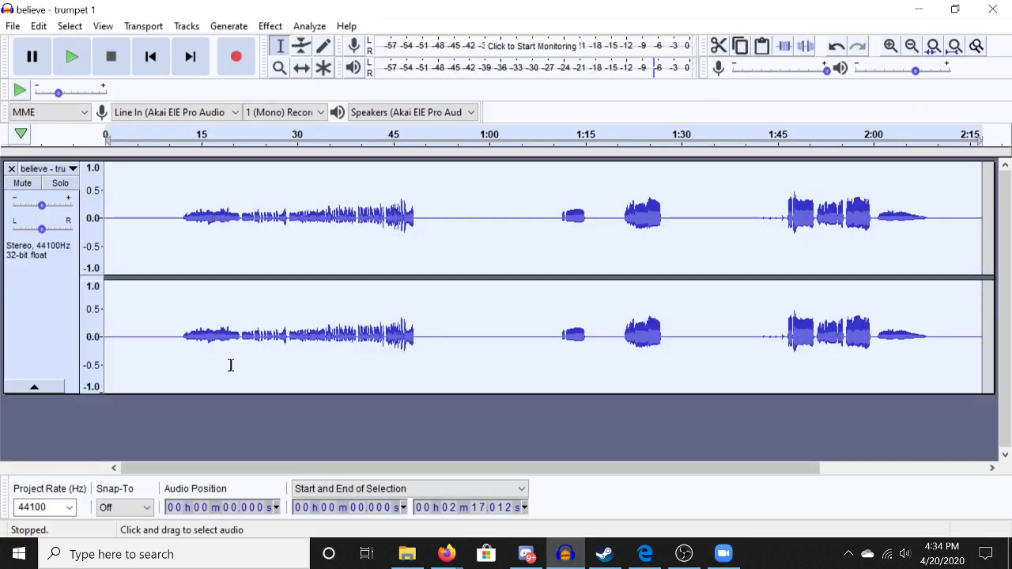
{"action": "left_click", "coordinate": [34, 386]}
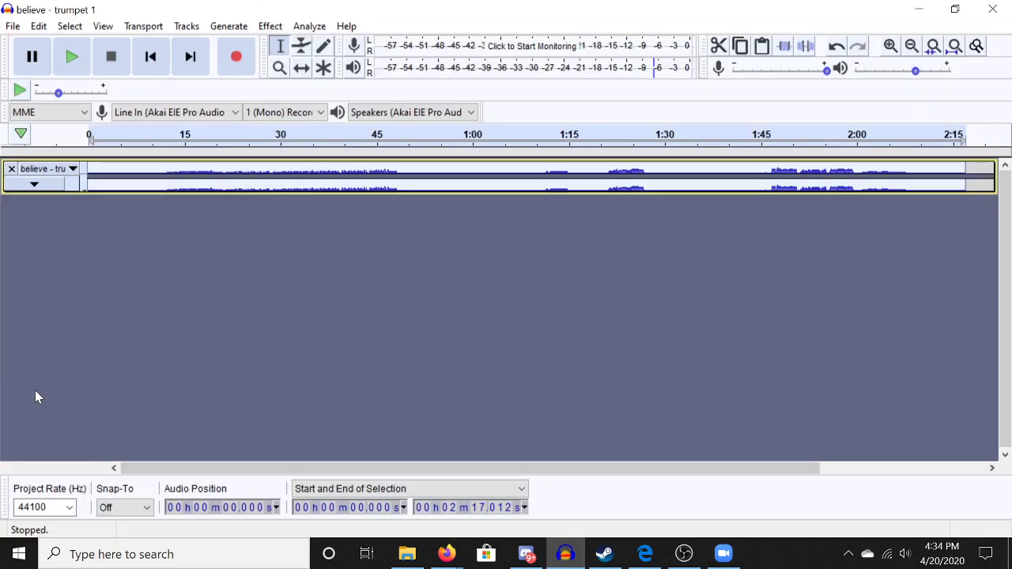
{"action": "left_click", "coordinate": [34, 184]}
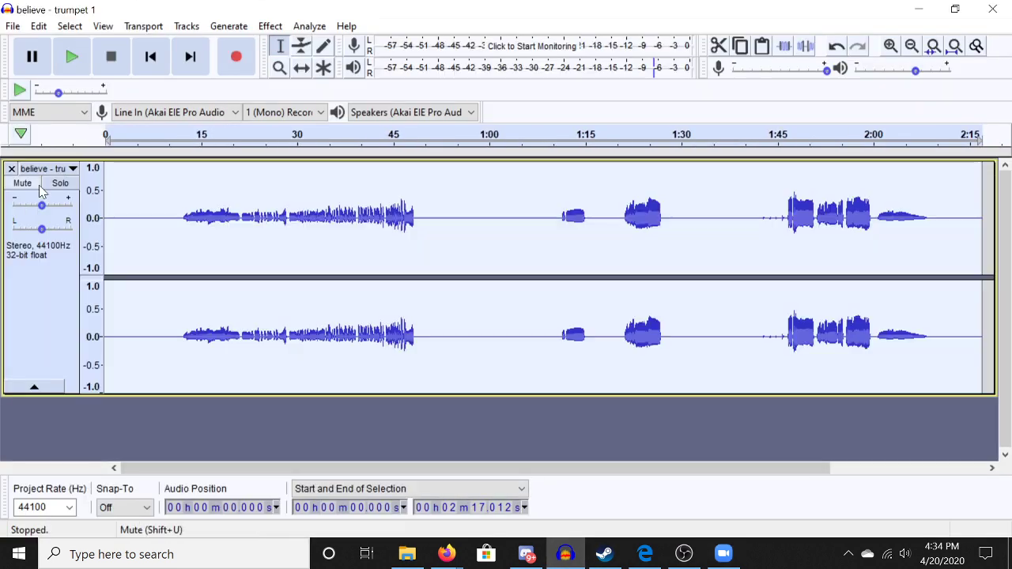
Step: Select the whole trumpet track, inspect its curve in the Equalization effect, and close the effect without applying it
{"action": "left_click", "coordinate": [278, 26]}
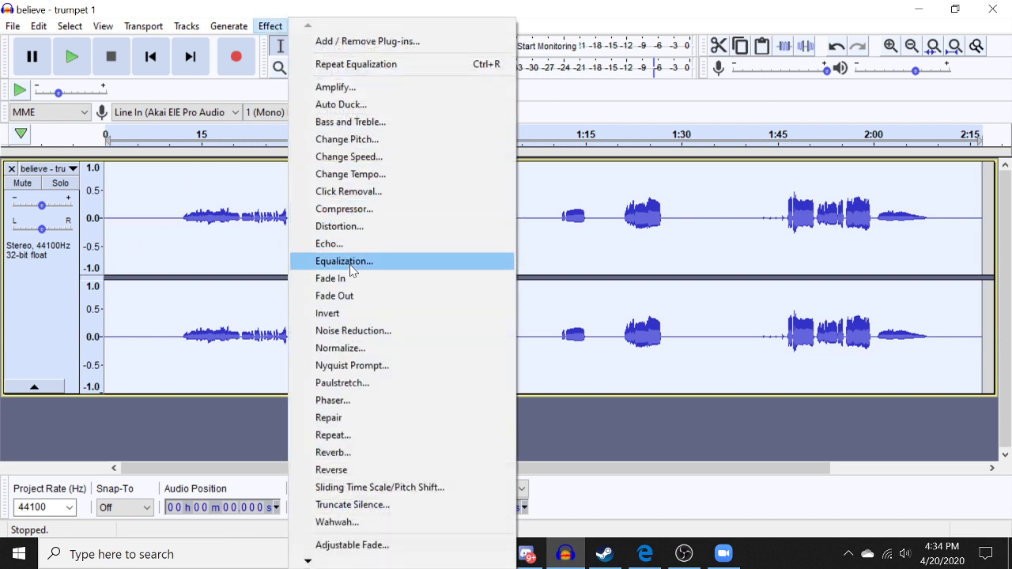
{"action": "left_click", "coordinate": [653, 251]}
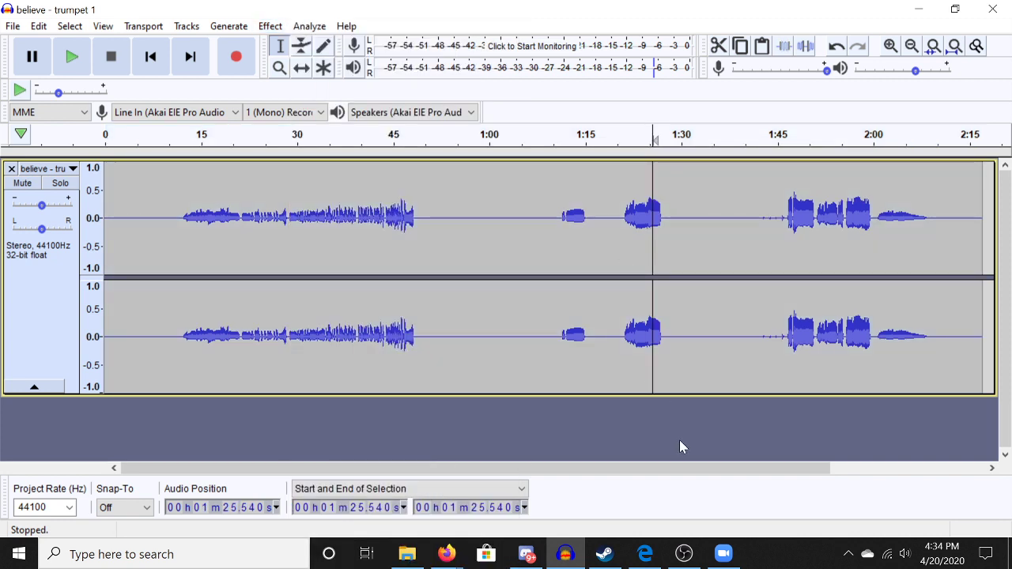
{"action": "left_click", "coordinate": [34, 273]}
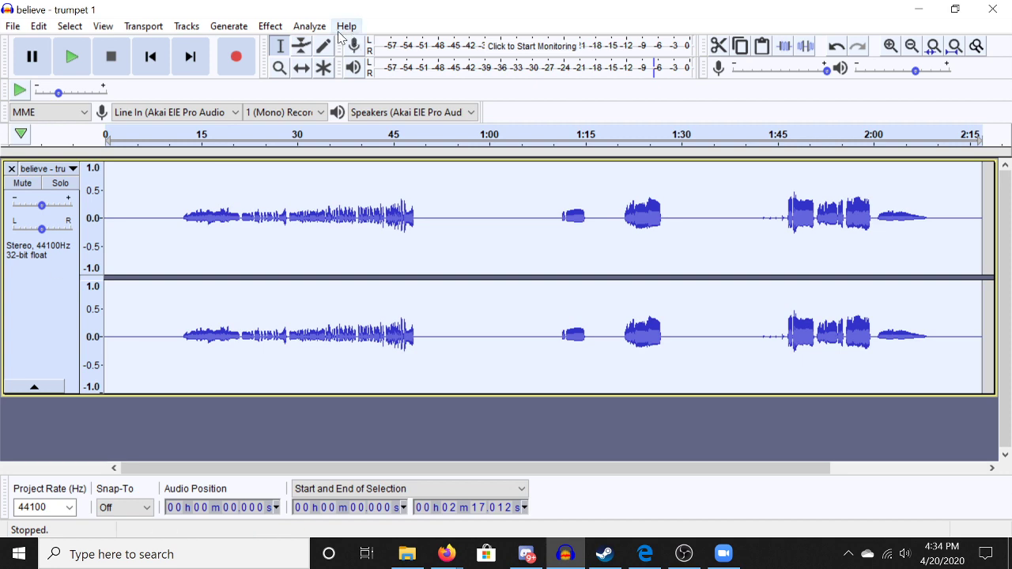
{"action": "left_click", "coordinate": [271, 29]}
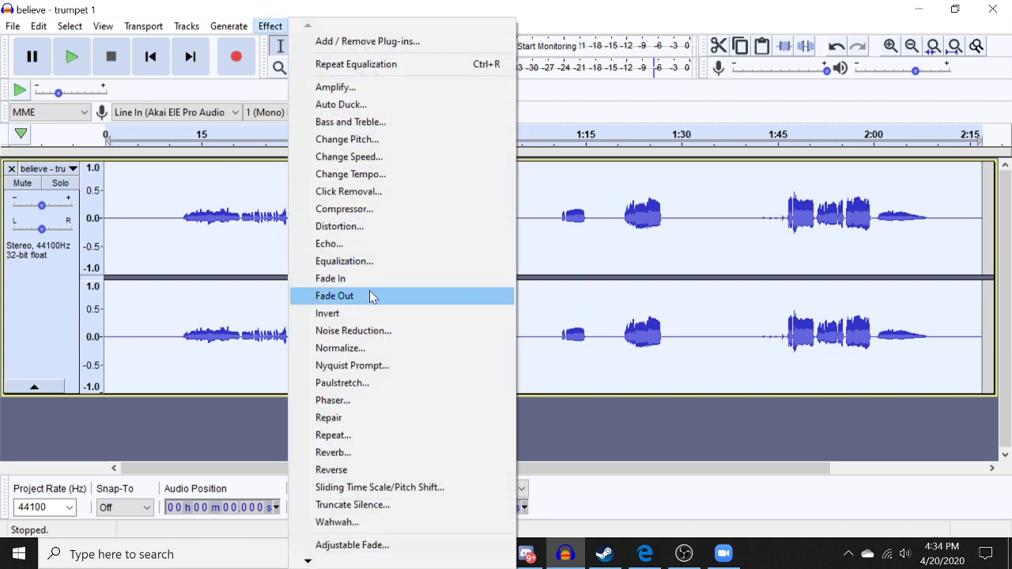
{"action": "left_click", "coordinate": [370, 262]}
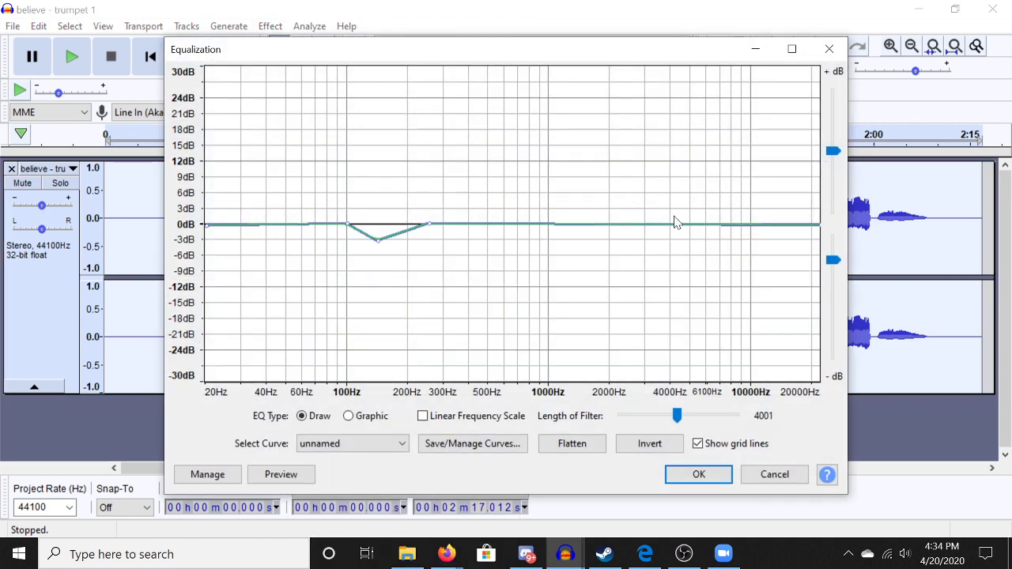
{"action": "left_click", "coordinate": [773, 484]}
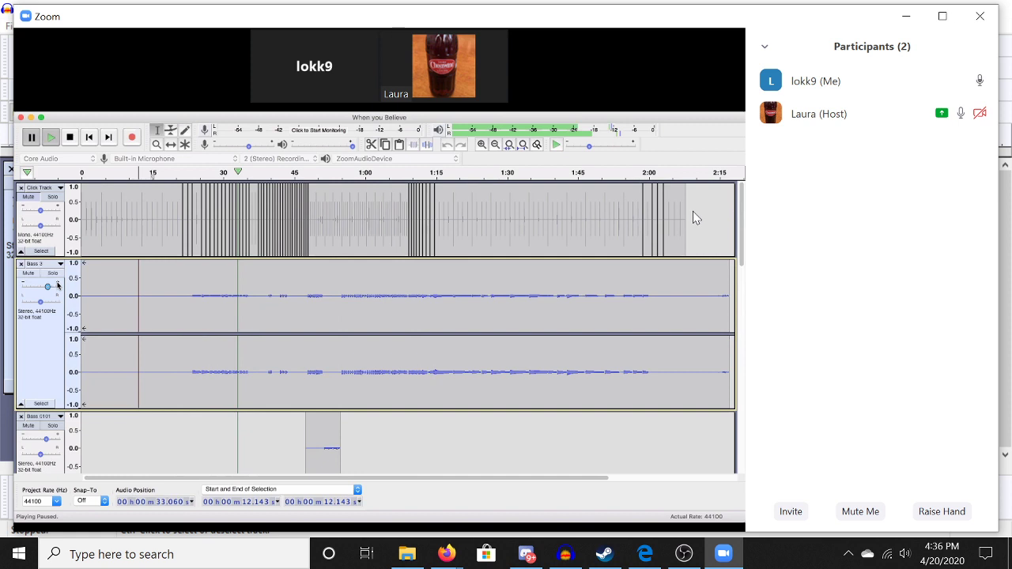
Step: Return to the local Audacity window and demonstrate collapsing and re-expanding the trumpet track
{"action": "left_click", "coordinate": [563, 554]}
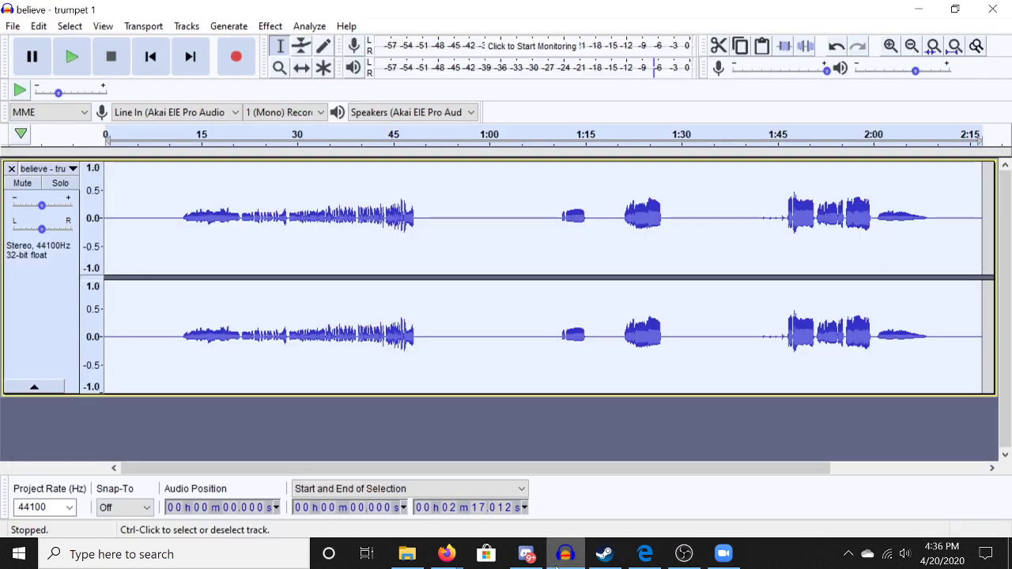
{"action": "left_click", "coordinate": [34, 386]}
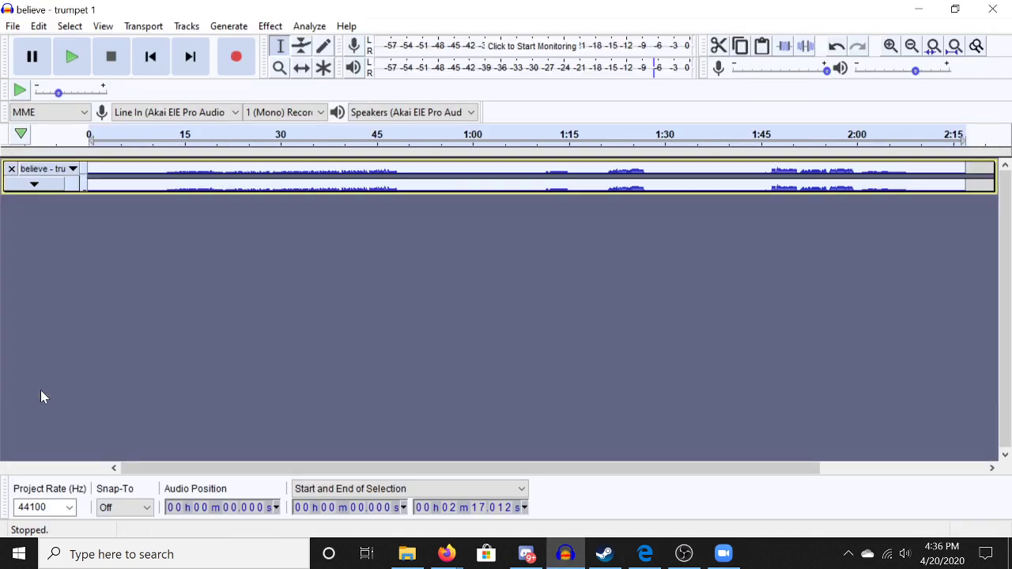
{"action": "left_click", "coordinate": [33, 186]}
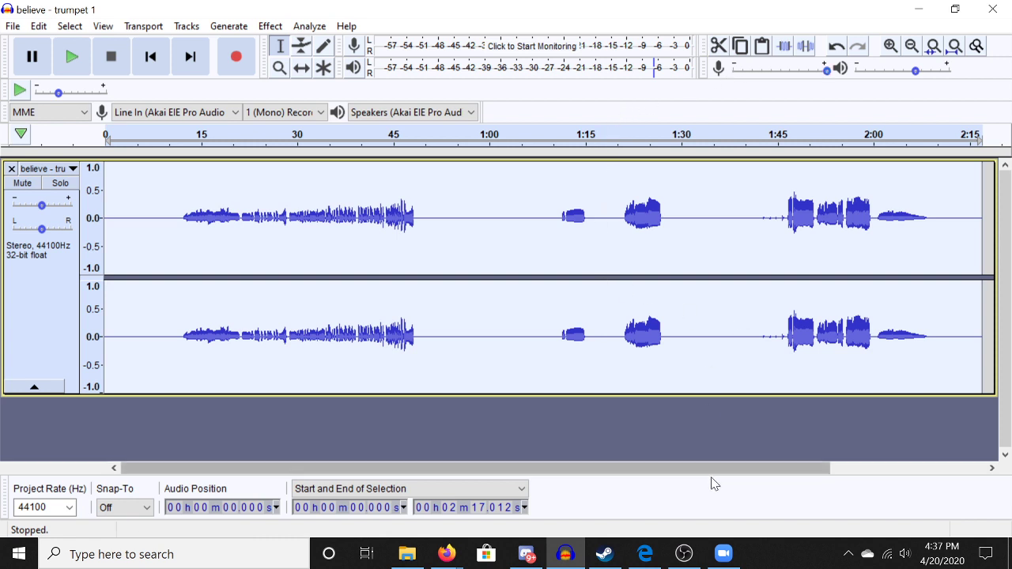
Step: Switch to Zoom and examine the Graphic EQ effect on the Trumpet 1 track in the shared screen
{"action": "left_click", "coordinate": [731, 557]}
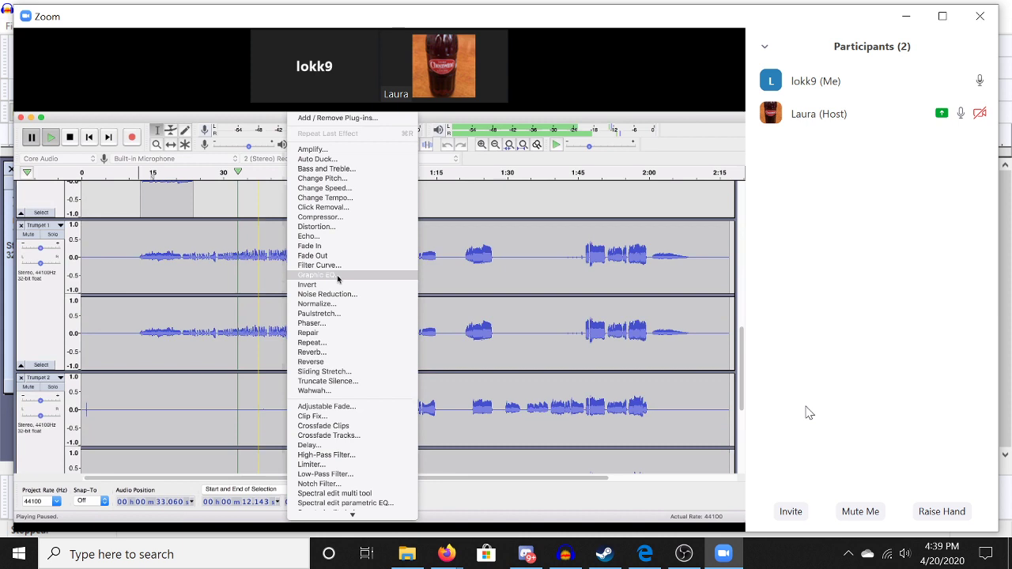
{"action": "scroll", "coordinate": [337, 278], "scroll_direction": "down", "scroll_amount": 3}
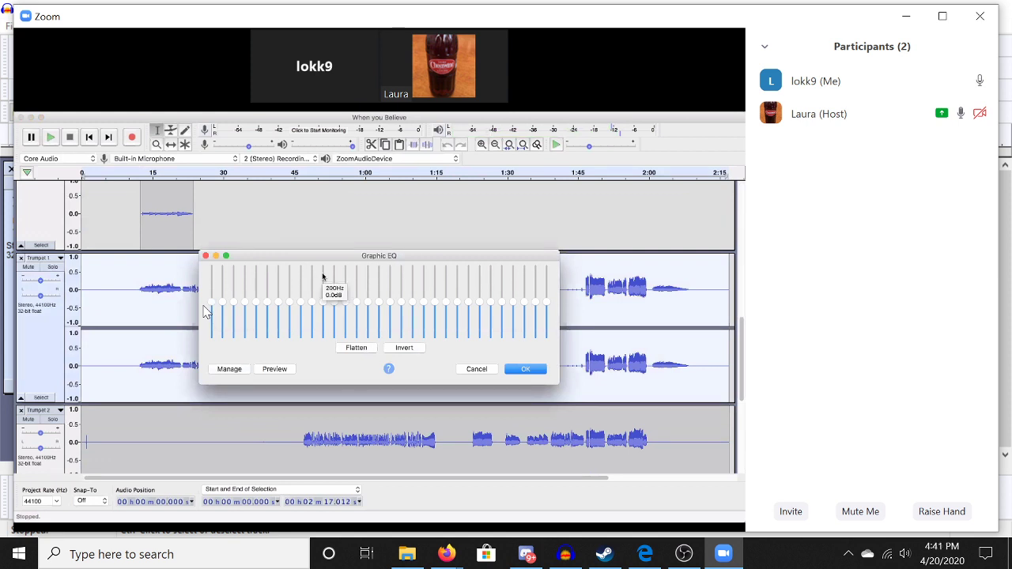
{"action": "mouse_move", "coordinate": [224, 296]}
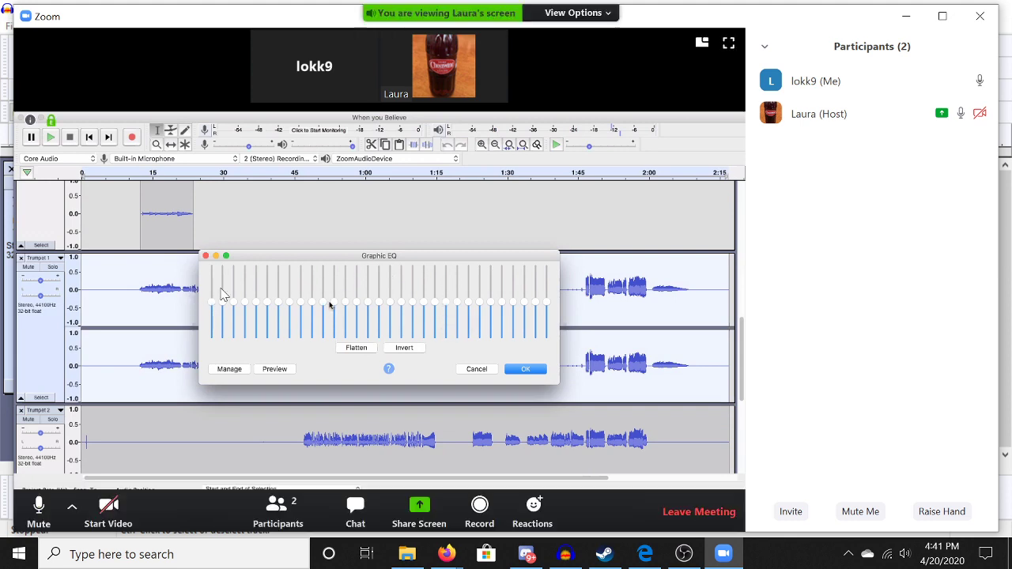
Step: Compare the Draw and Graphic EQ types in local Audacity's Equalization effect, leave it on Draw, and return to Zoom
{"action": "left_click", "coordinate": [564, 554]}
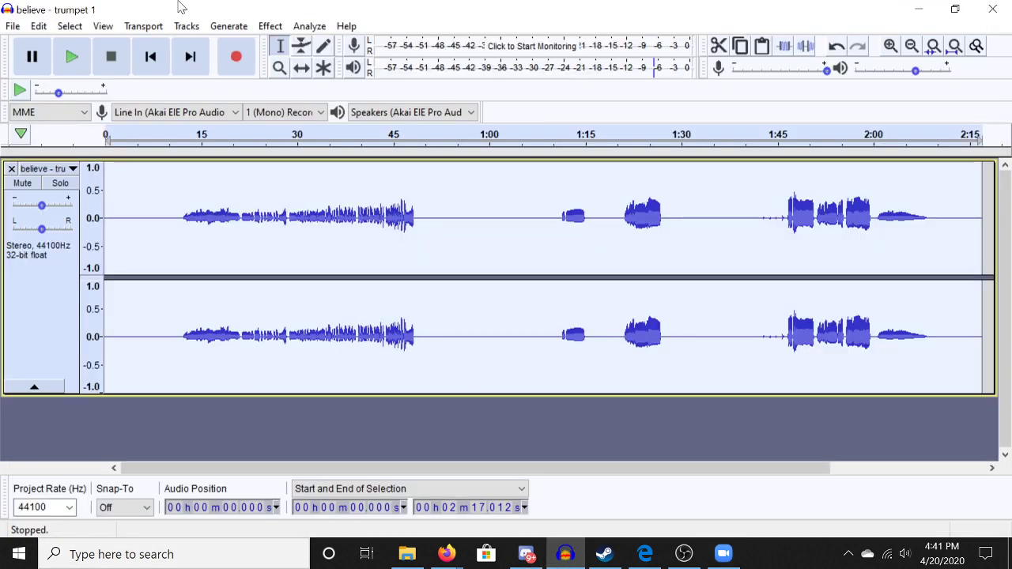
{"action": "left_click", "coordinate": [263, 26]}
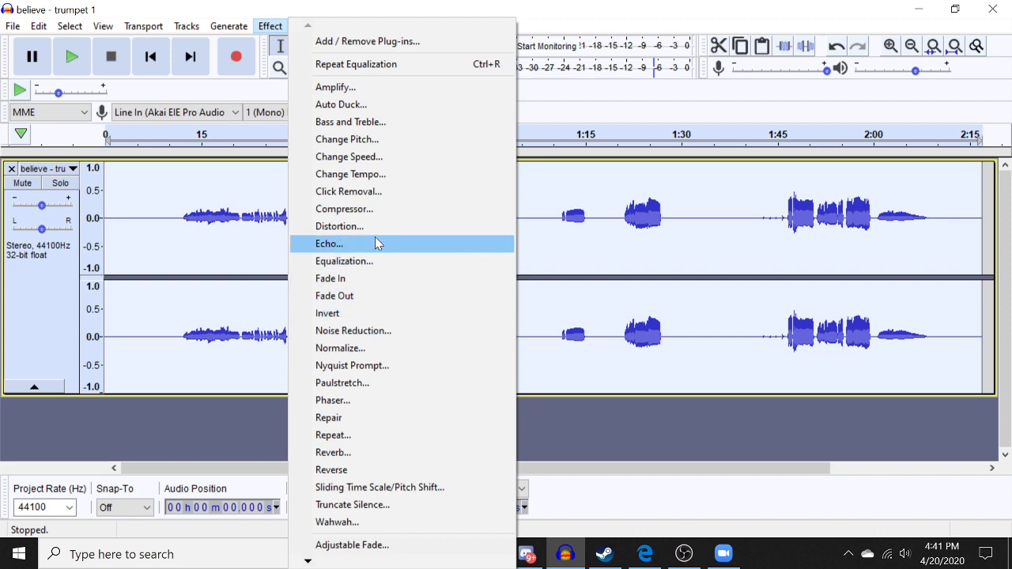
{"action": "left_click", "coordinate": [379, 263]}
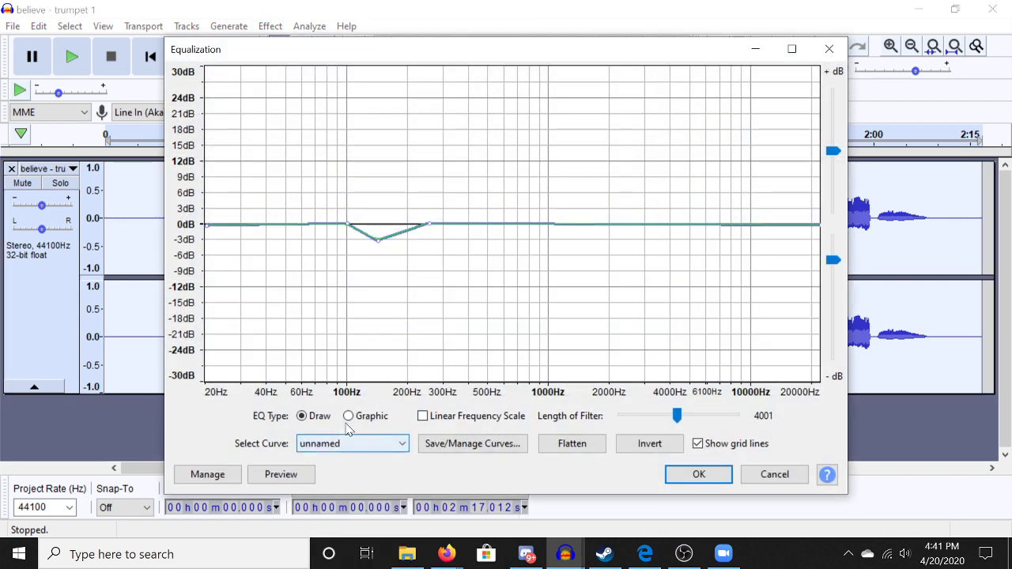
{"action": "left_click", "coordinate": [348, 416]}
{"action": "left_click", "coordinate": [320, 420]}
{"action": "left_click", "coordinate": [346, 419]}
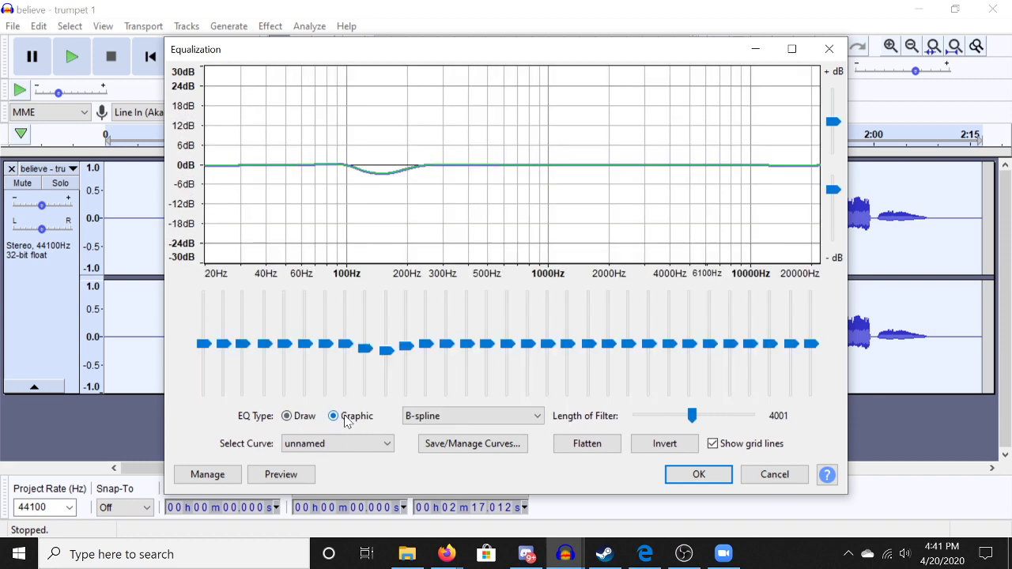
{"action": "left_click", "coordinate": [302, 419]}
{"action": "left_click", "coordinate": [721, 551]}
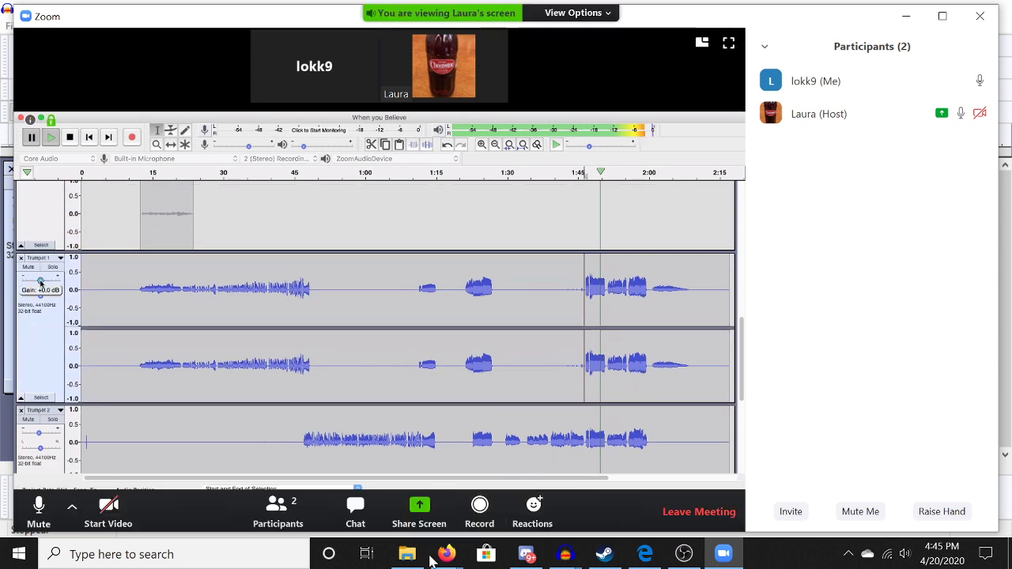
{"action": "mouse_move", "coordinate": [446, 553]}
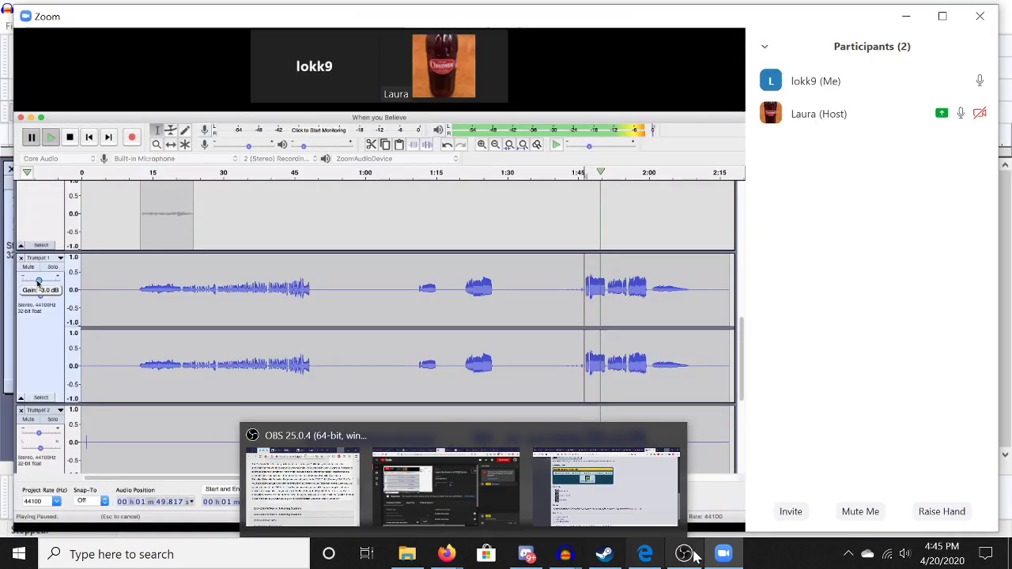
{"action": "mouse_move", "coordinate": [723, 557]}
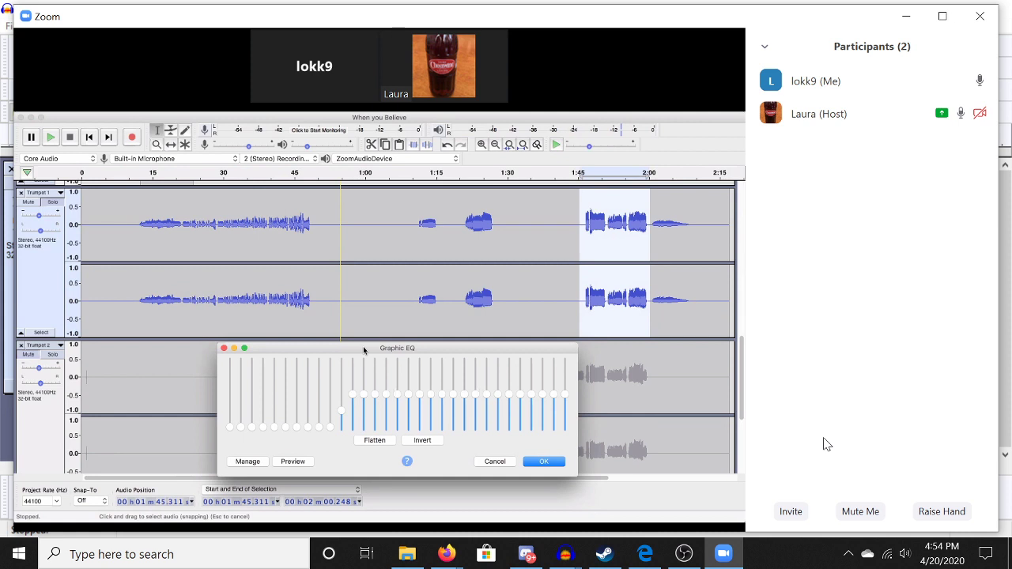
Step: Reset the Graphic EQ bands from 200 Hz down to the lowest to 0 dB and preview the effect
{"action": "mouse_move", "coordinate": [341, 415]}
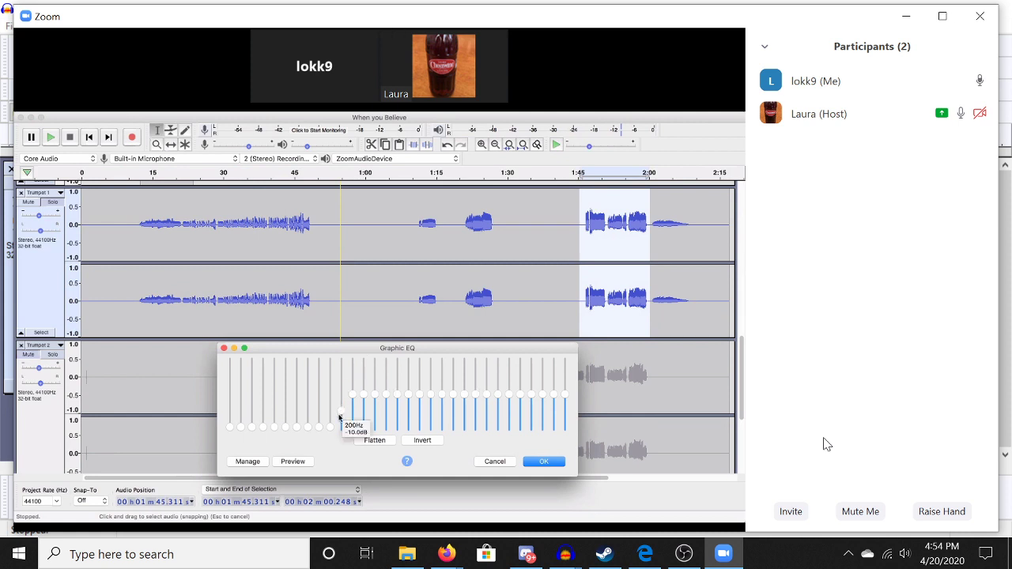
{"action": "left_click_drag", "start_coordinate": [340, 416], "coordinate": [340, 394]}
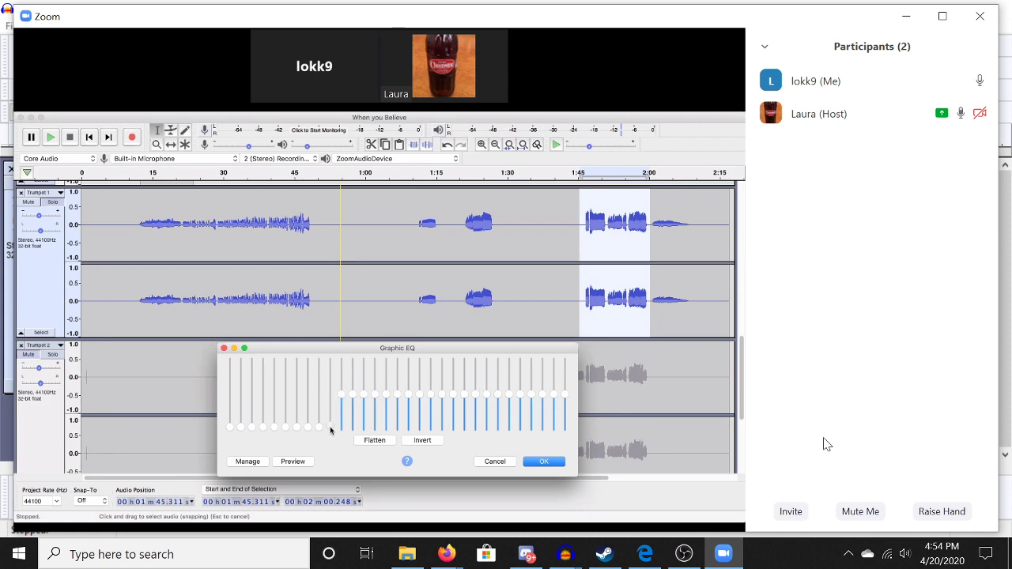
{"action": "left_click_drag", "start_coordinate": [330, 429], "coordinate": [316, 394]}
{"action": "mouse_move", "coordinate": [308, 429]}
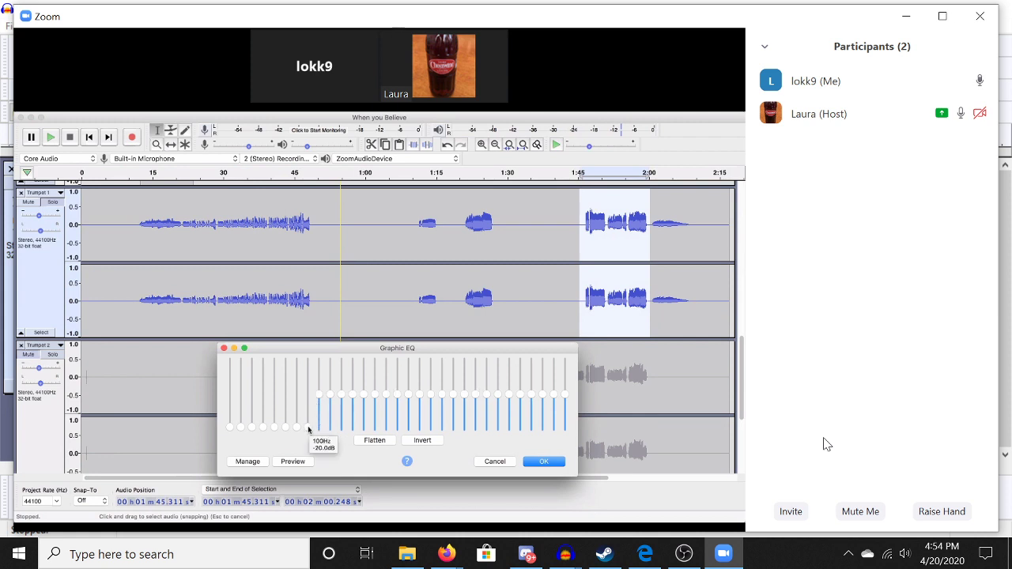
{"action": "left_click_drag", "start_coordinate": [308, 429], "coordinate": [286, 394]}
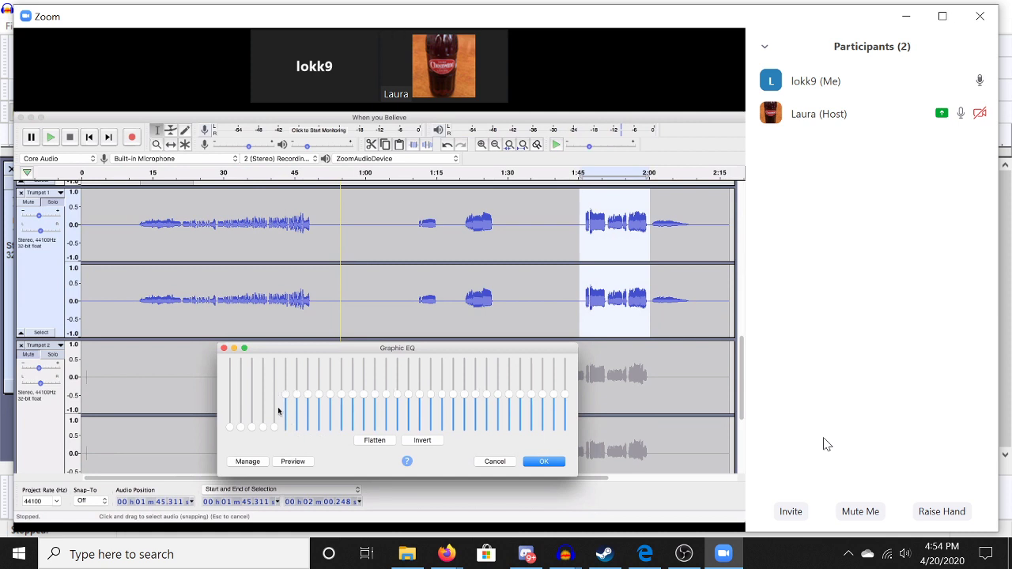
{"action": "left_click_drag", "start_coordinate": [273, 429], "coordinate": [241, 396]}
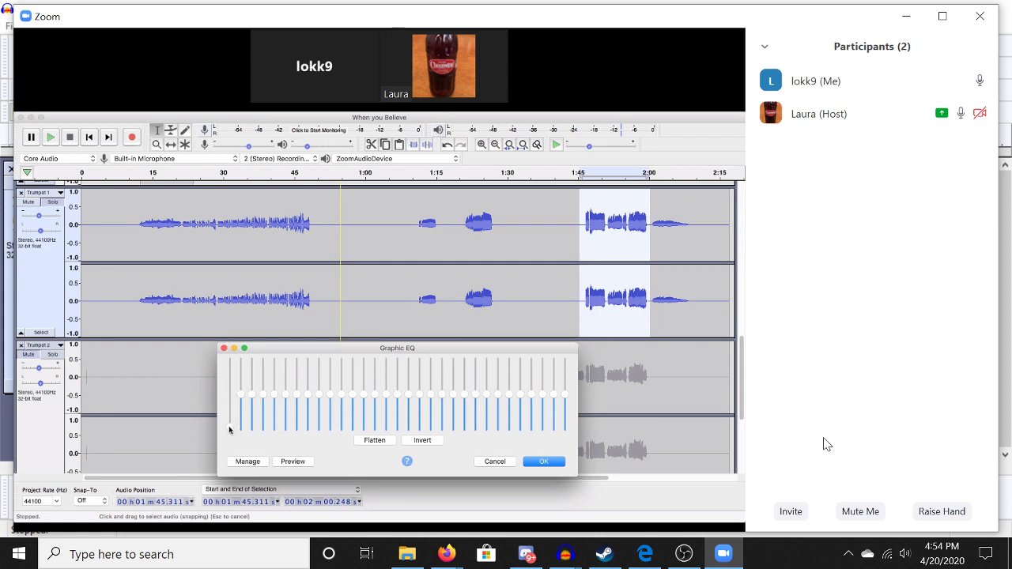
{"action": "left_click_drag", "start_coordinate": [229, 430], "coordinate": [228, 398]}
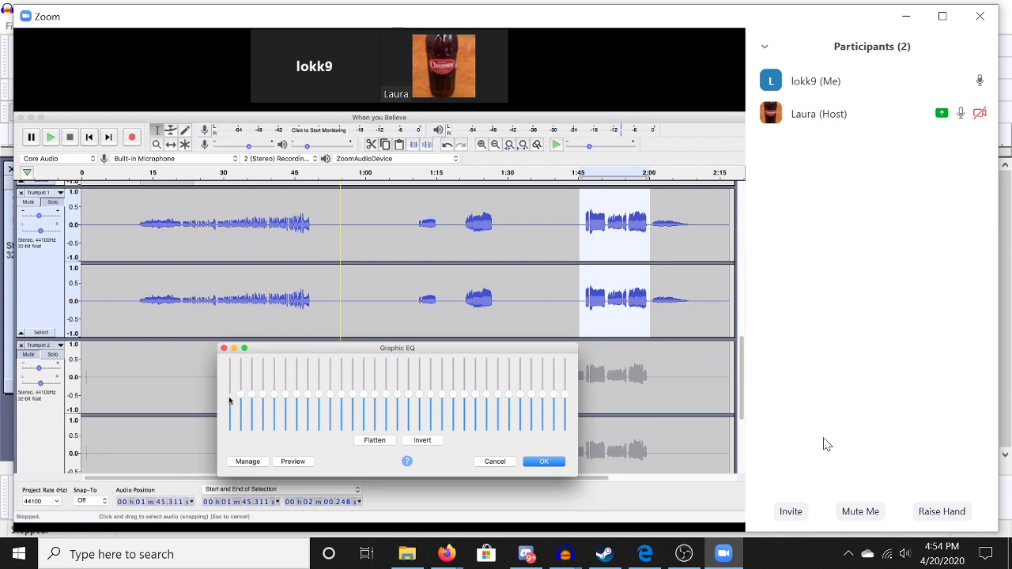
{"action": "left_click", "coordinate": [294, 463]}
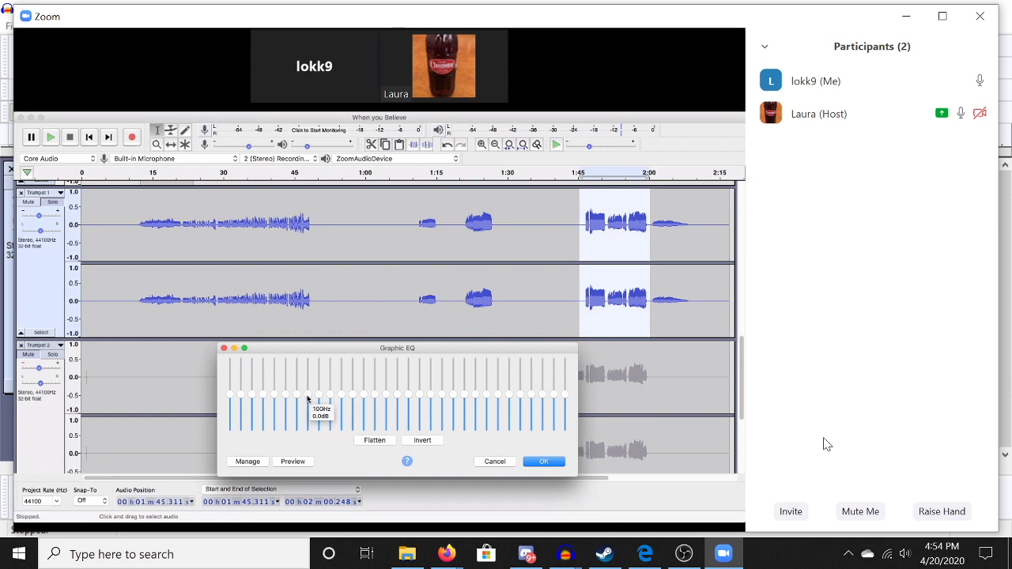
Step: Lower the 100 Hz band and all Graphic EQ bands below it to -20 dB and preview the effect
{"action": "left_click_drag", "start_coordinate": [307, 399], "coordinate": [307, 445]}
{"action": "left_click_drag", "start_coordinate": [298, 399], "coordinate": [264, 440]}
{"action": "left_click_drag", "start_coordinate": [252, 399], "coordinate": [241, 440]}
{"action": "left_click_drag", "start_coordinate": [229, 394], "coordinate": [228, 434]}
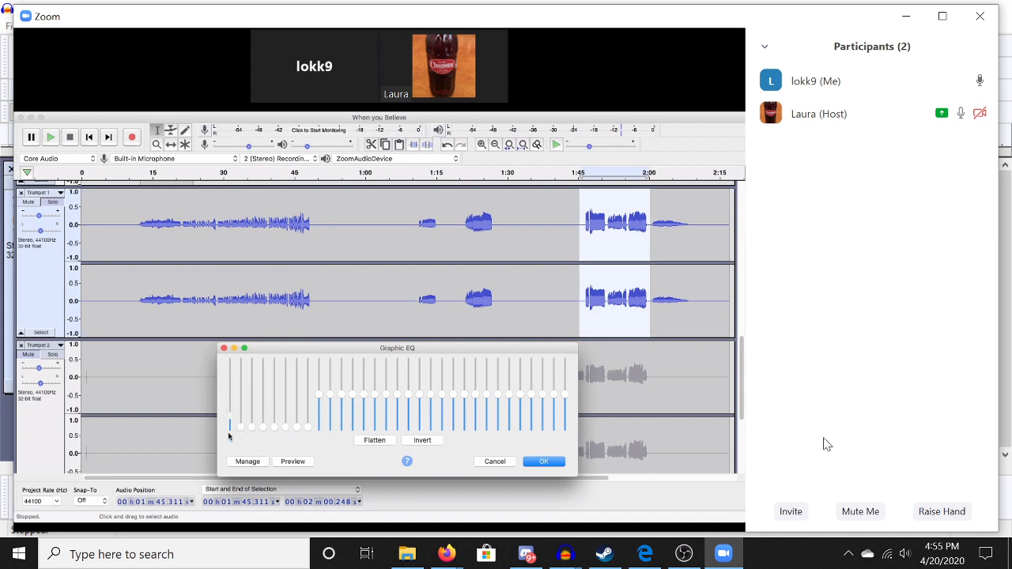
{"action": "left_click", "coordinate": [293, 464]}
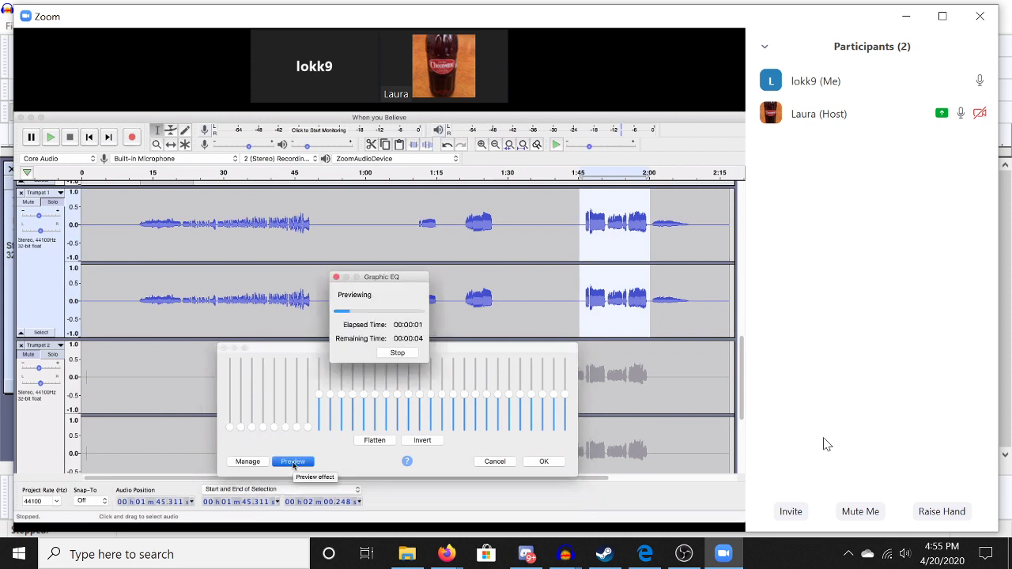
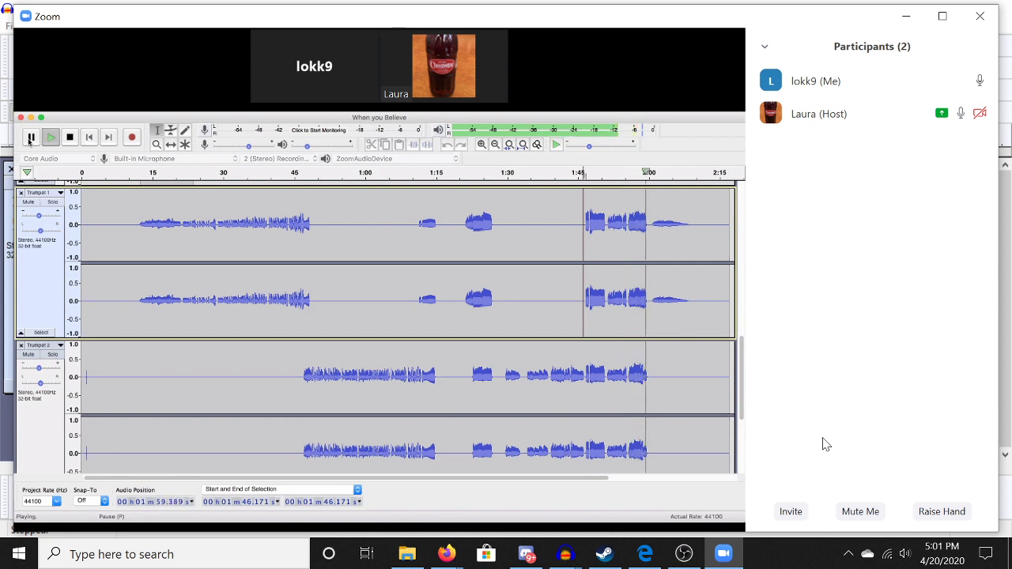
Step: Pause playback and preview the Graphic EQ on Trumpet 2's selected passage with the 3.15 kHz band lowered slightly
{"action": "left_click", "coordinate": [31, 138]}
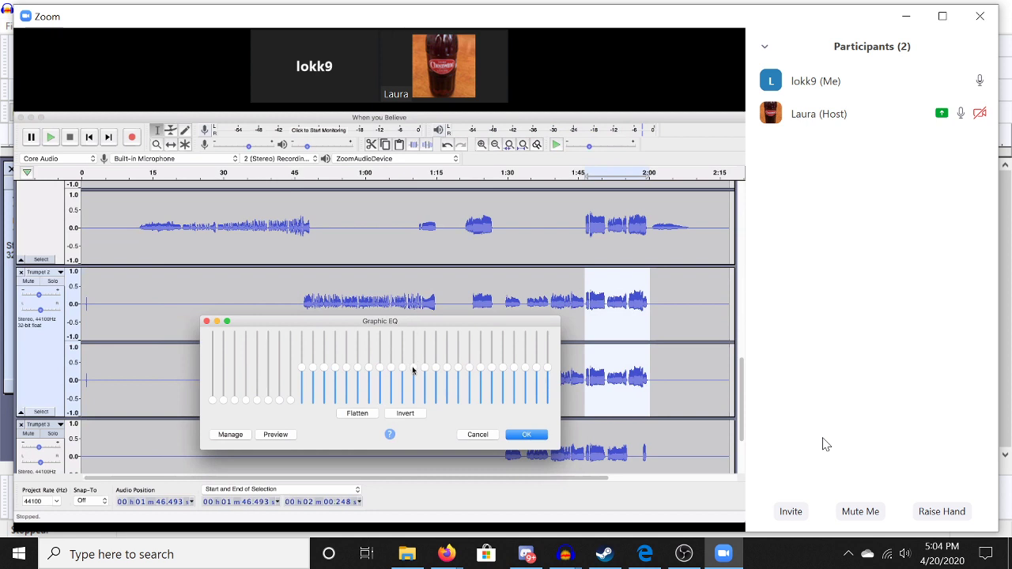
{"action": "mouse_move", "coordinate": [412, 370]}
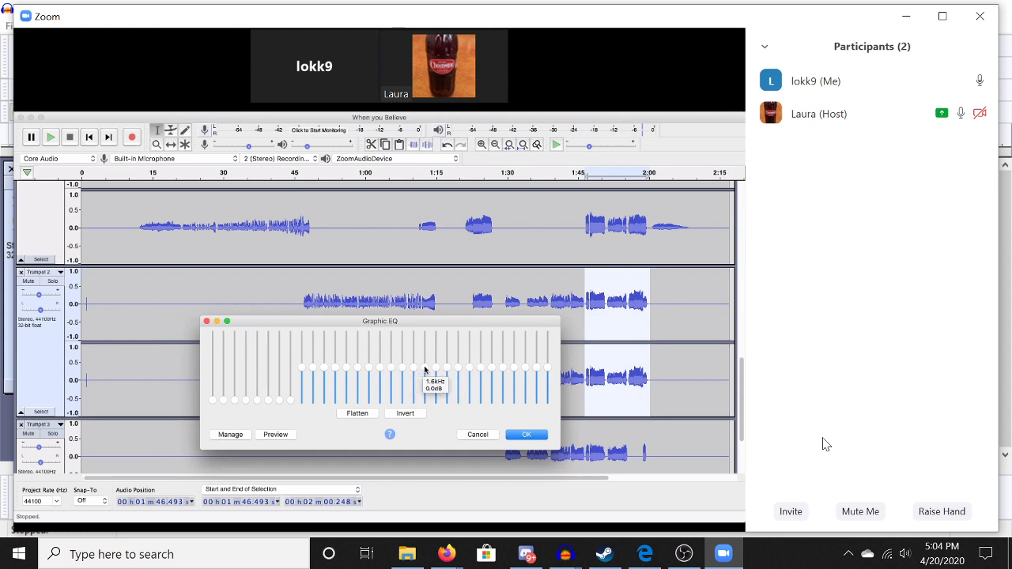
{"action": "mouse_move", "coordinate": [455, 369]}
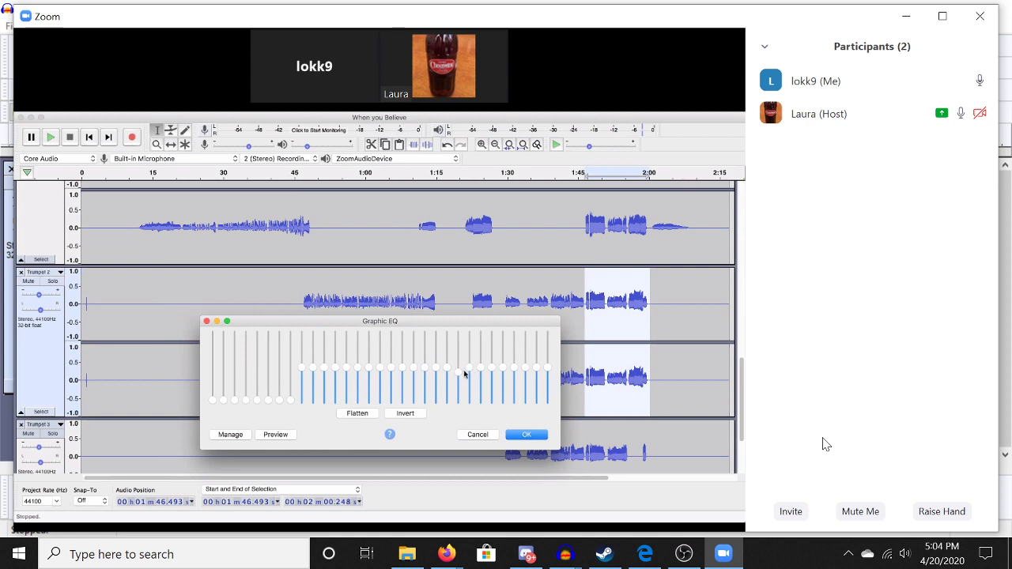
{"action": "left_click", "coordinate": [275, 434]}
{"action": "left_click", "coordinate": [277, 435]}
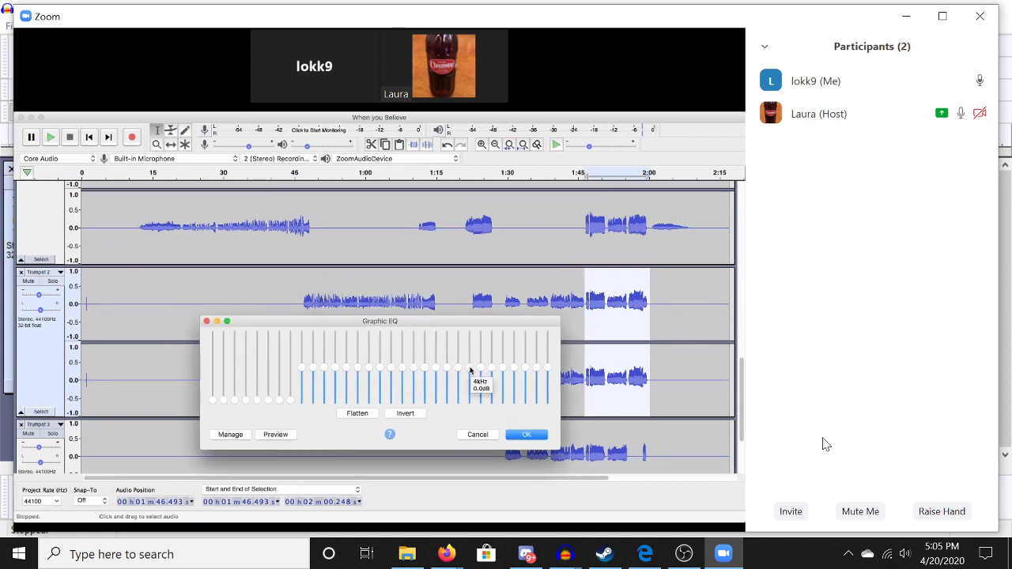
Step: Preview the 3.15 kHz band at its minimum, set it to -3 dB, and apply the Graphic EQ to Trumpet 2's selected passage
{"action": "left_click_drag", "start_coordinate": [457, 371], "coordinate": [459, 403]}
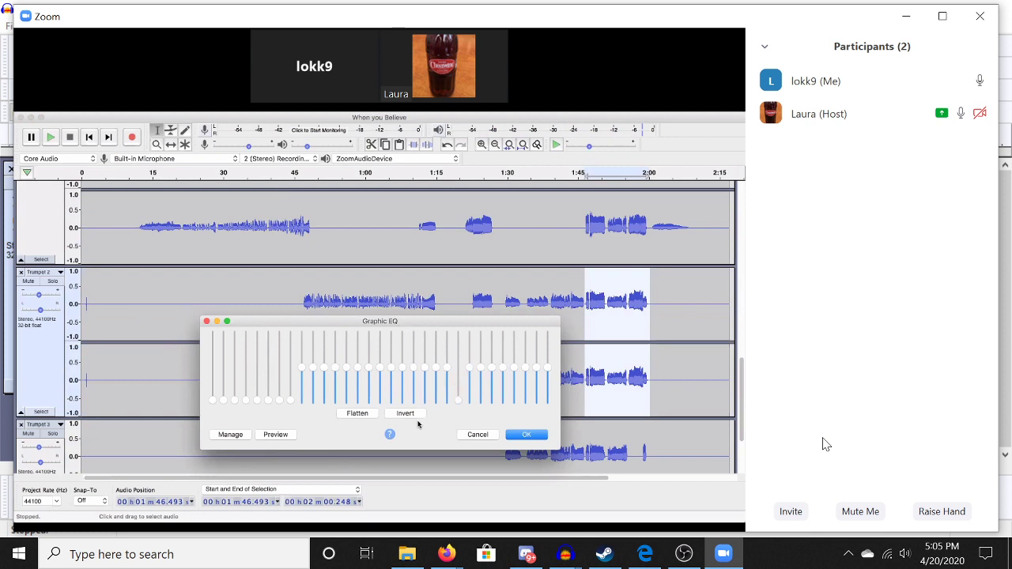
{"action": "left_click", "coordinate": [274, 436]}
{"action": "mouse_move", "coordinate": [458, 402]}
{"action": "mouse_move", "coordinate": [458, 377]}
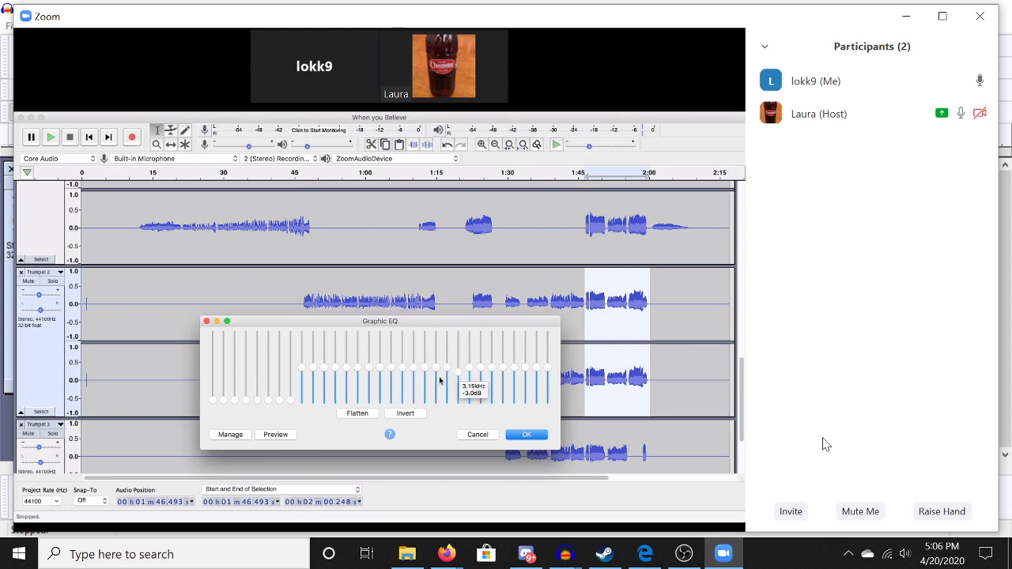
{"action": "left_click", "coordinate": [522, 434]}
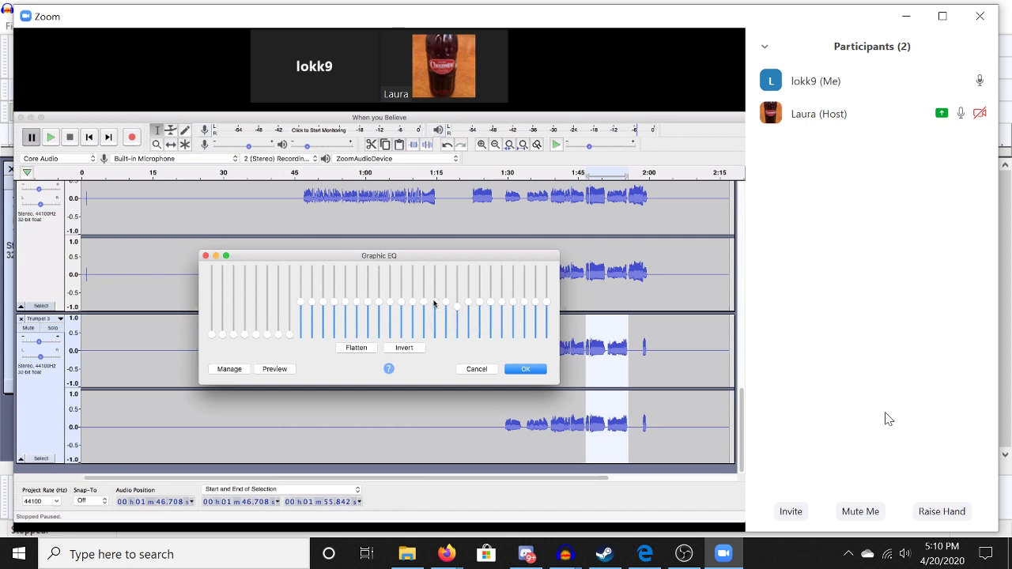
Step: Raise the 2 kHz Graphic EQ band to its maximum for Trumpet 3's selected passage and preview the effect twice
{"action": "left_click_drag", "start_coordinate": [433, 302], "coordinate": [435, 255]}
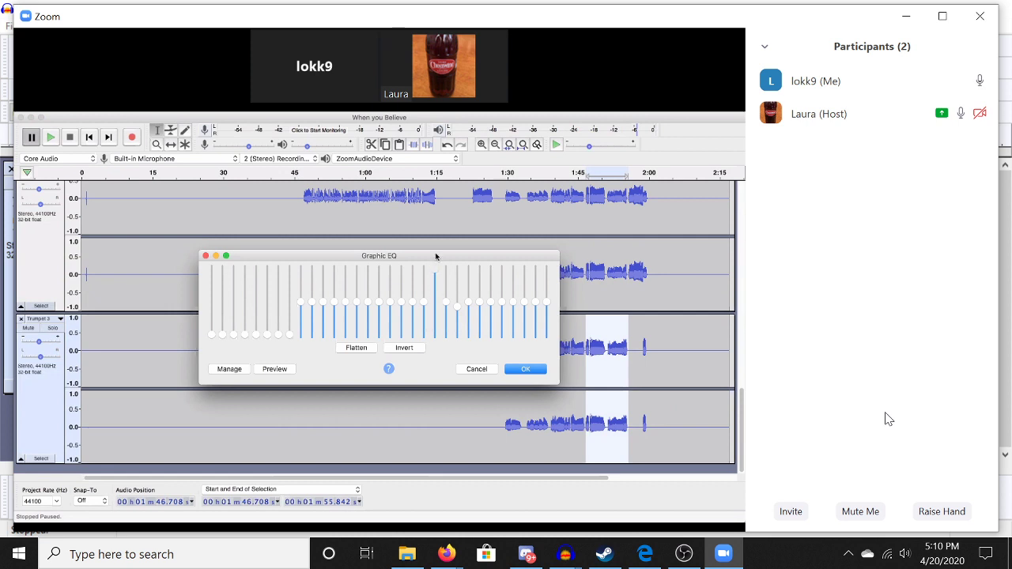
{"action": "left_click", "coordinate": [284, 371]}
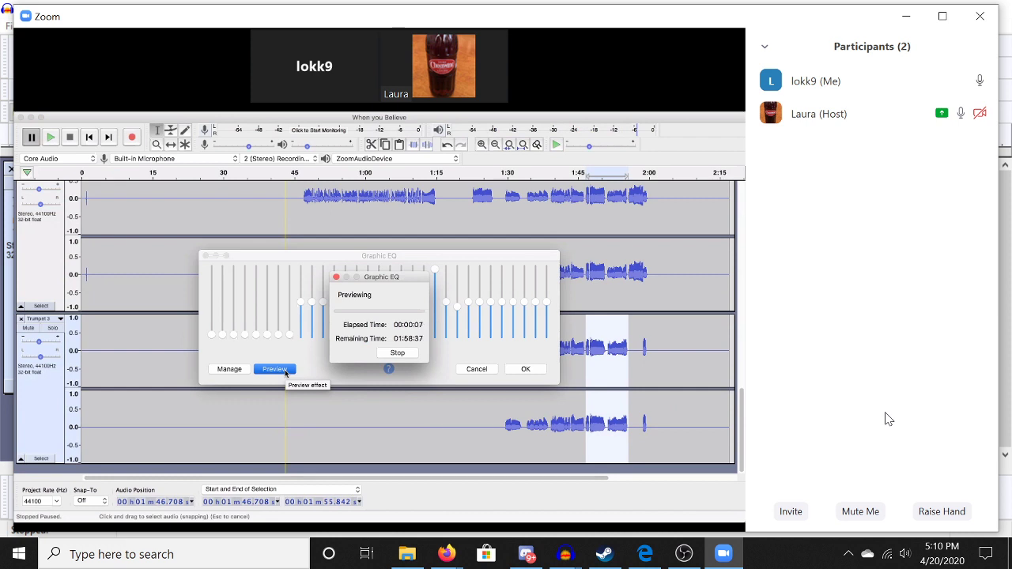
{"action": "left_click", "coordinate": [398, 353]}
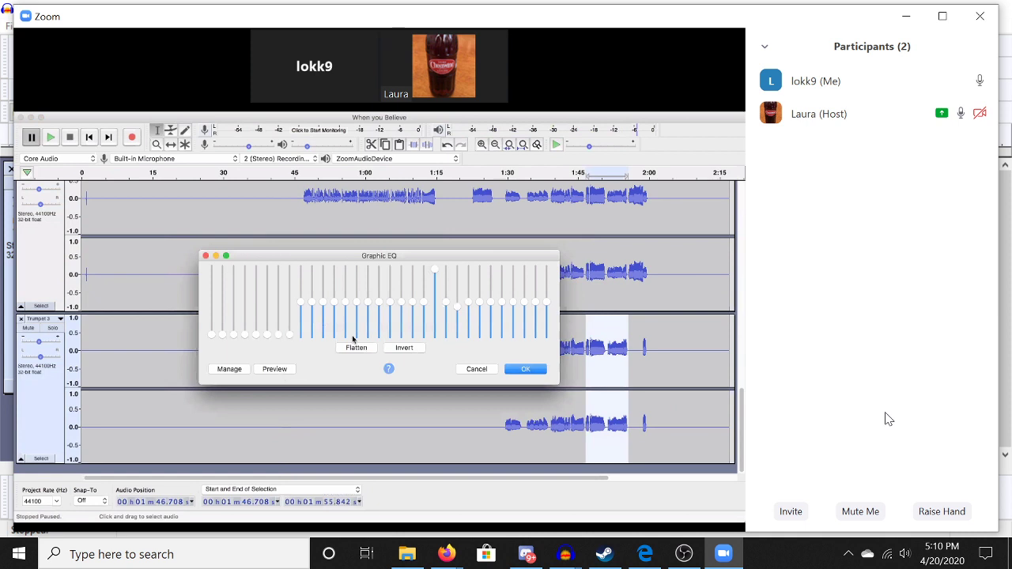
{"action": "left_click", "coordinate": [270, 370]}
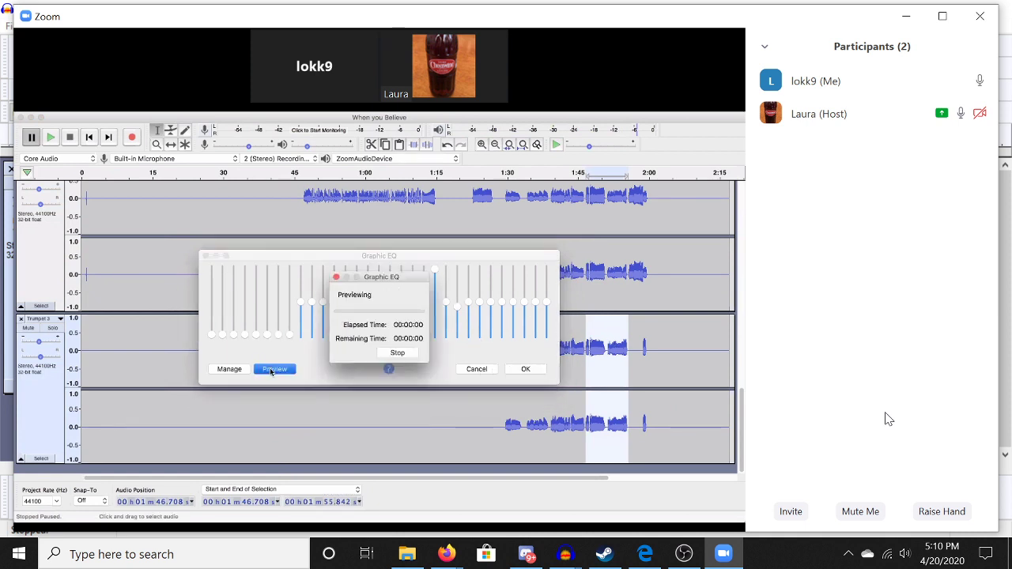
{"action": "left_click", "coordinate": [398, 354]}
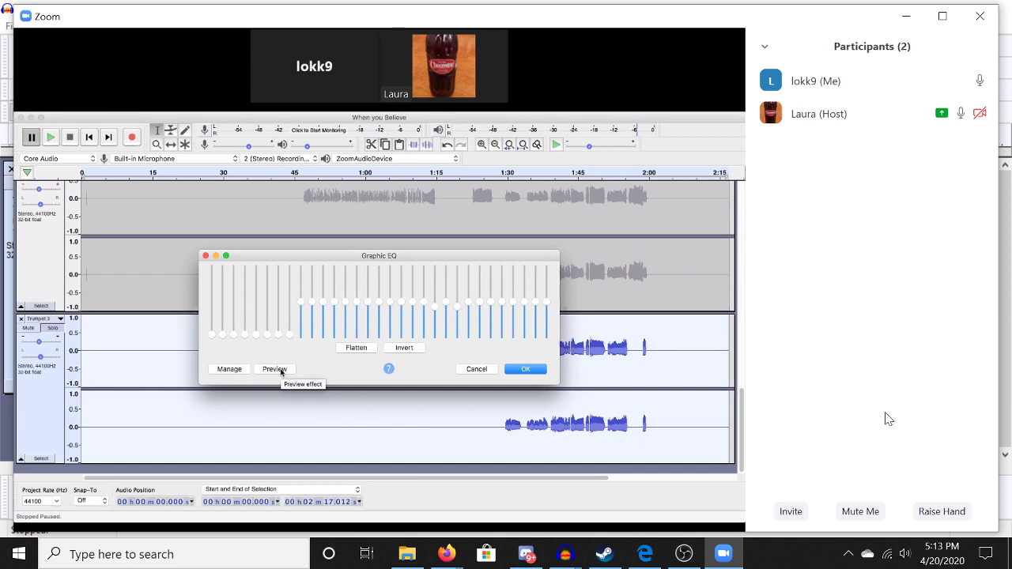
Step: Preview the Graphic EQ with the slightly lowered 2 kHz and 3.15 kHz bands and apply it to the whole Trumpet 3 track
{"action": "left_click", "coordinate": [276, 369]}
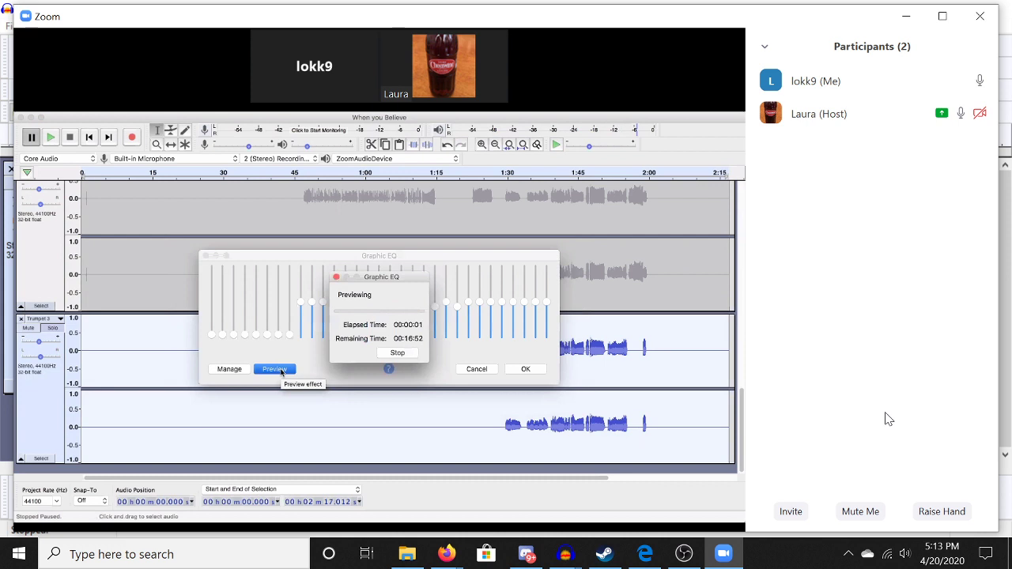
{"action": "left_click", "coordinate": [397, 353]}
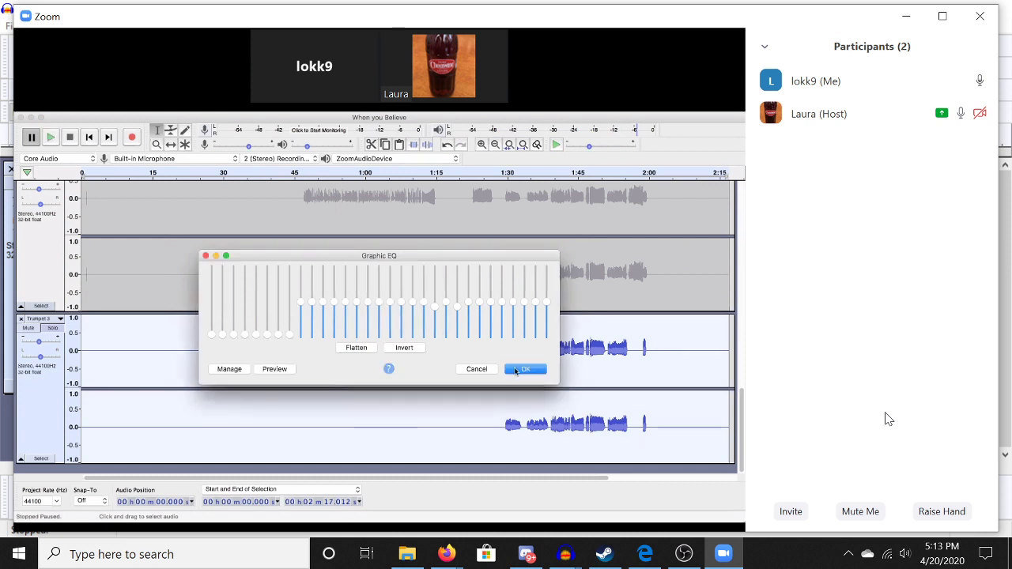
{"action": "left_click", "coordinate": [520, 370]}
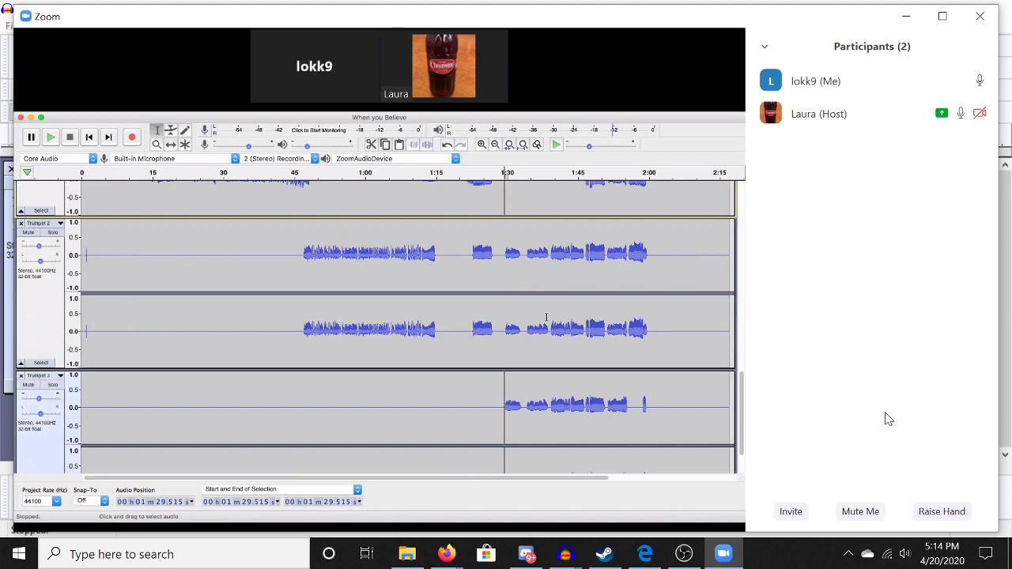
Step: Switch to local Audacity, cancel the Equalization effect, examine the trumpet 1 track's display and format options, and return to Zoom
{"action": "left_click", "coordinate": [565, 554]}
{"action": "left_click", "coordinate": [536, 515]}
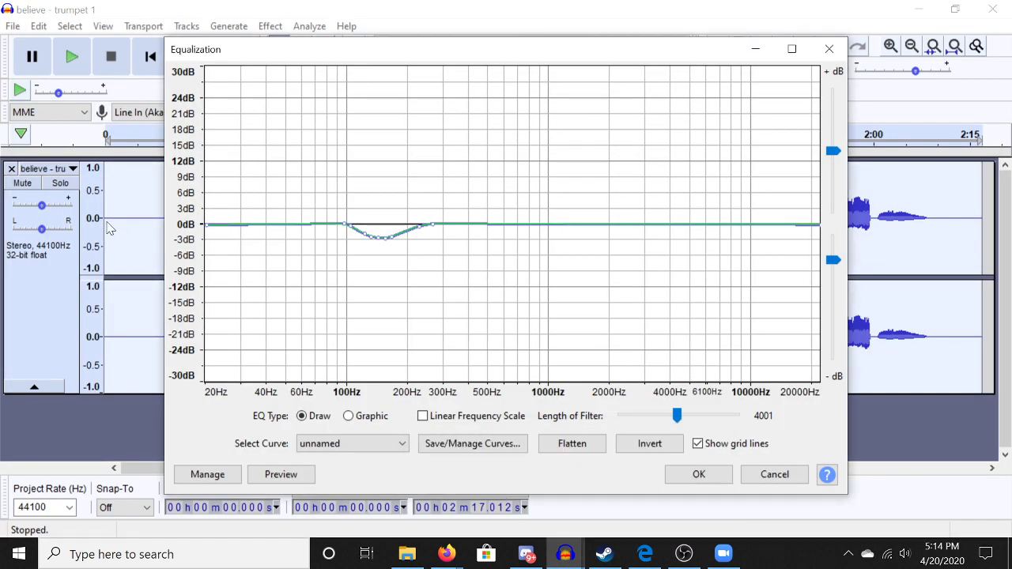
{"action": "left_click", "coordinate": [778, 477]}
{"action": "left_click", "coordinate": [56, 170]}
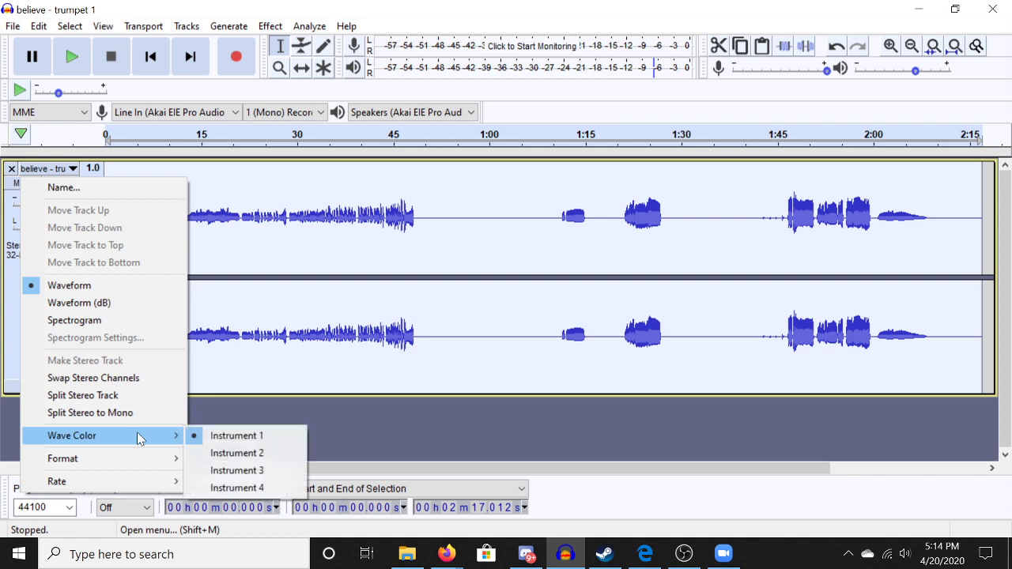
{"action": "mouse_move", "coordinate": [134, 466]}
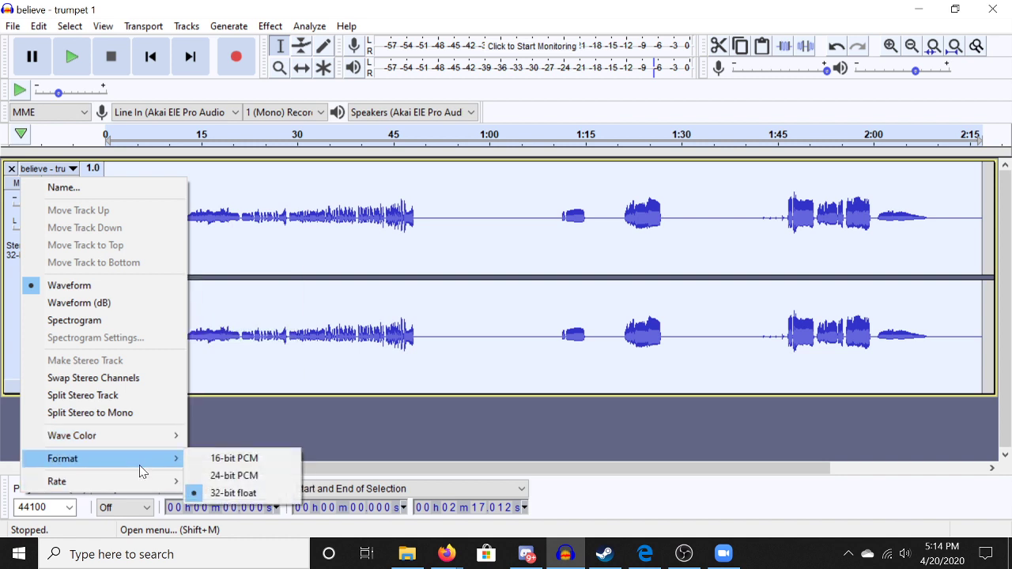
{"action": "mouse_move", "coordinate": [140, 441]}
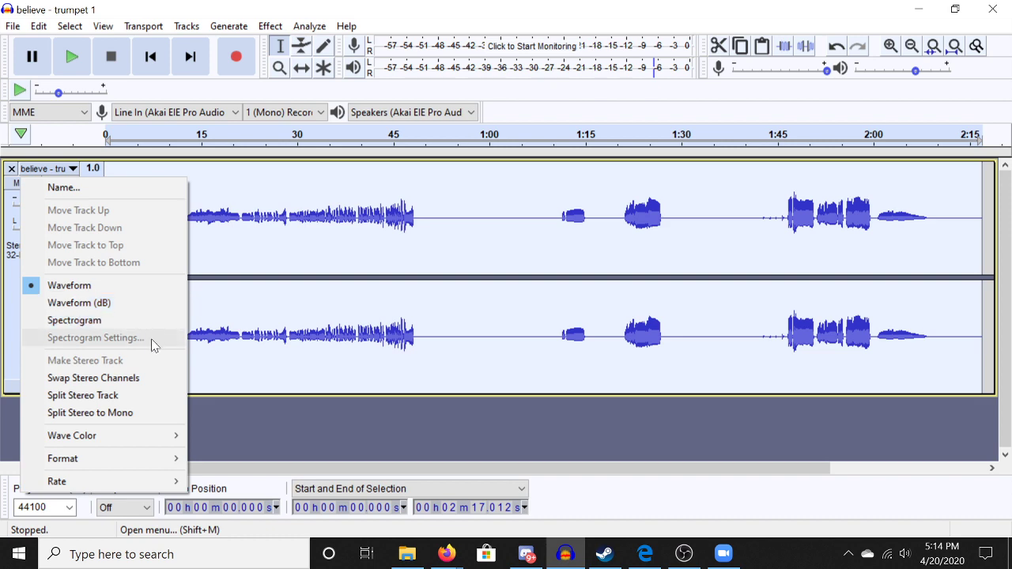
{"action": "left_click", "coordinate": [452, 348]}
{"action": "left_click", "coordinate": [722, 559]}
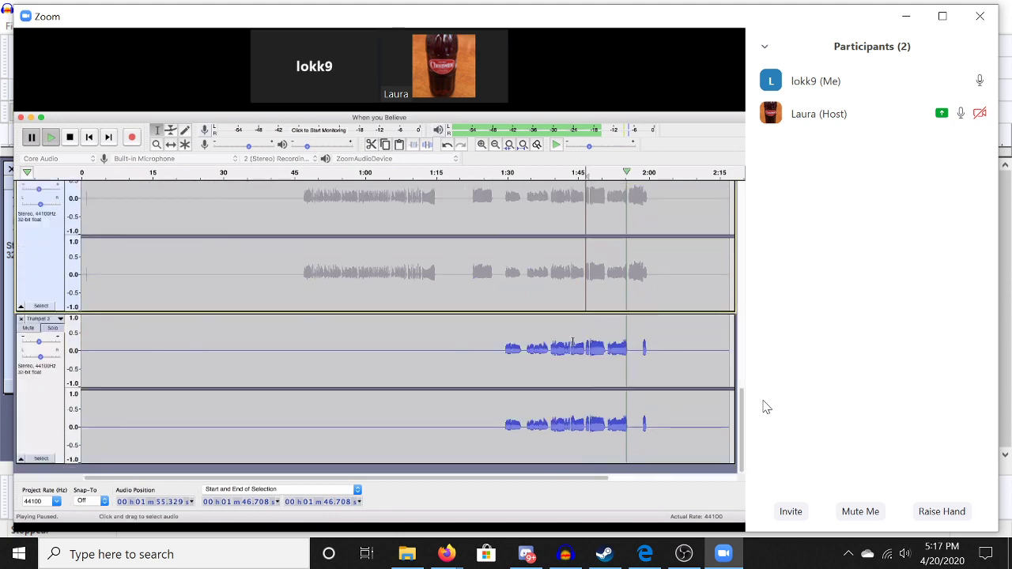
Step: Switch to local Audacity and look through the available effects for the spectral editing tools
{"action": "left_click", "coordinate": [564, 553]}
{"action": "left_click", "coordinate": [270, 26]}
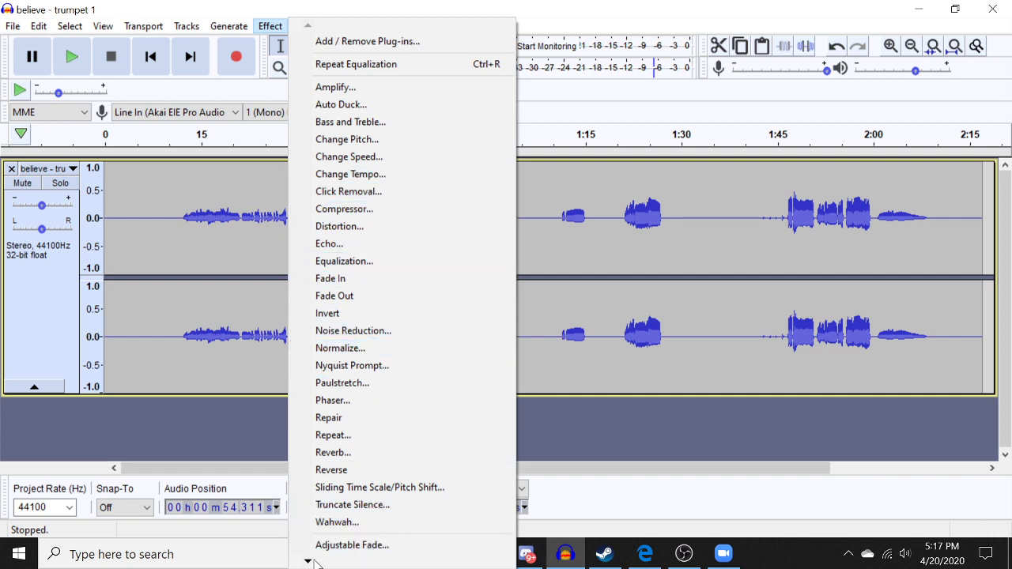
{"action": "mouse_move", "coordinate": [308, 560]}
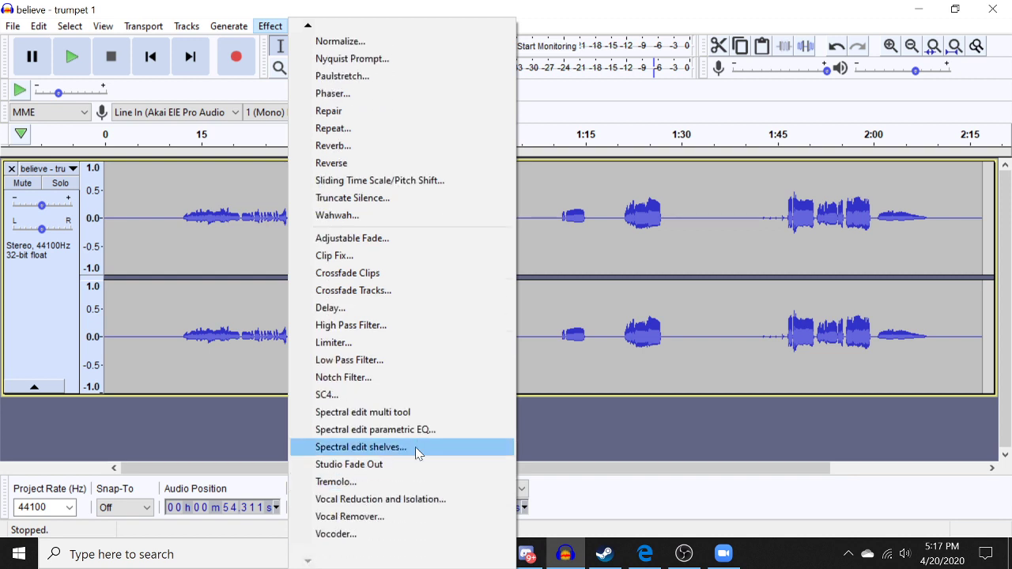
{"action": "left_click", "coordinate": [23, 272]}
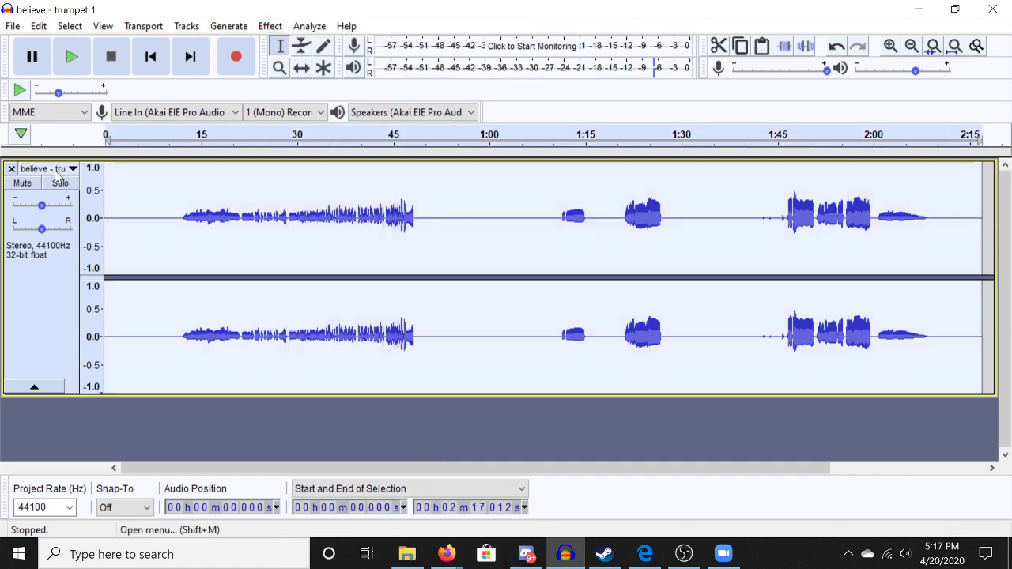
Step: Compare the trumpet 1 track's Waveform (dB) and Spectrogram displays, and return it to Waveform
{"action": "left_click", "coordinate": [70, 169]}
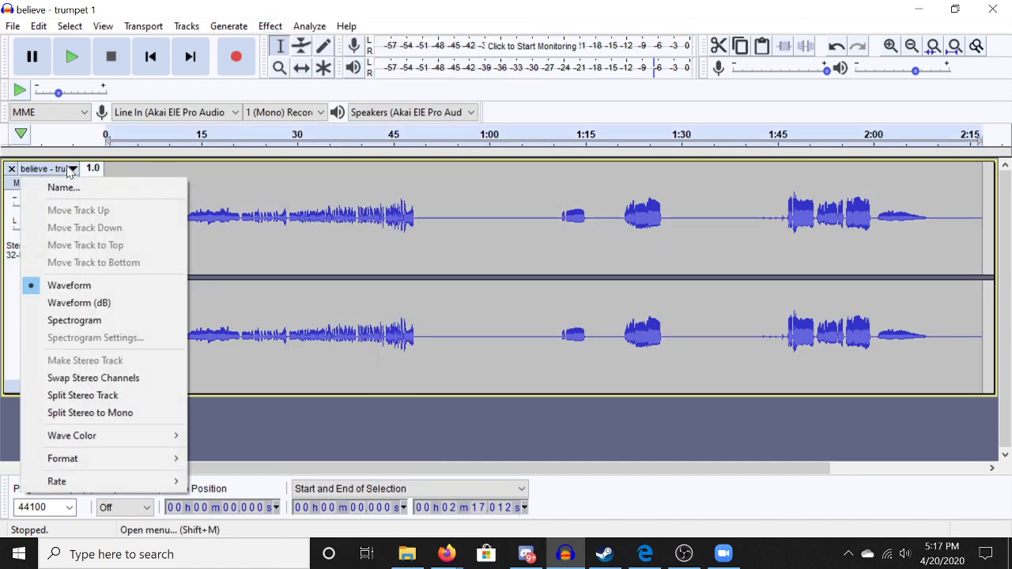
{"action": "left_click", "coordinate": [102, 305]}
{"action": "left_click", "coordinate": [72, 171]}
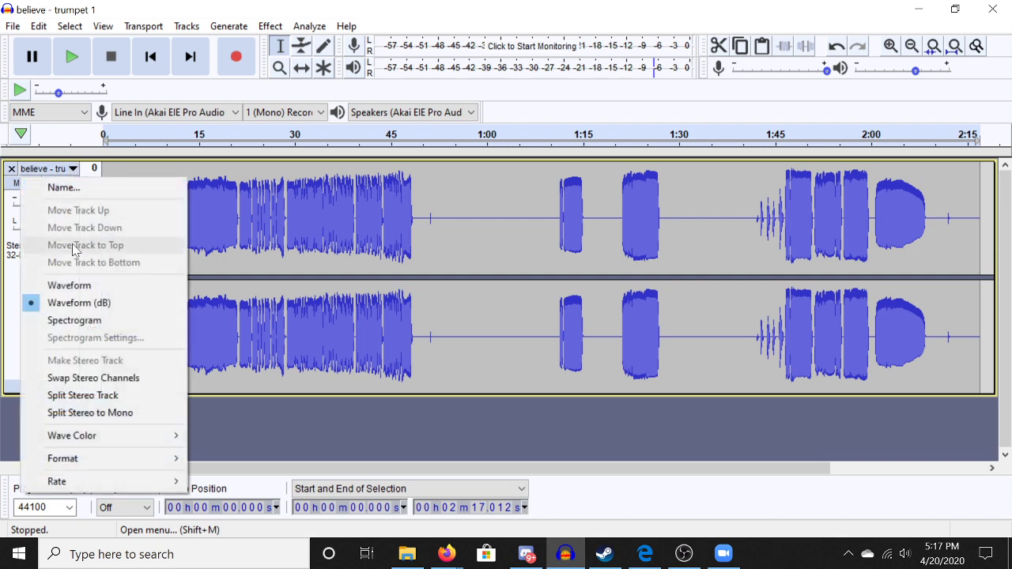
{"action": "left_click", "coordinate": [83, 320]}
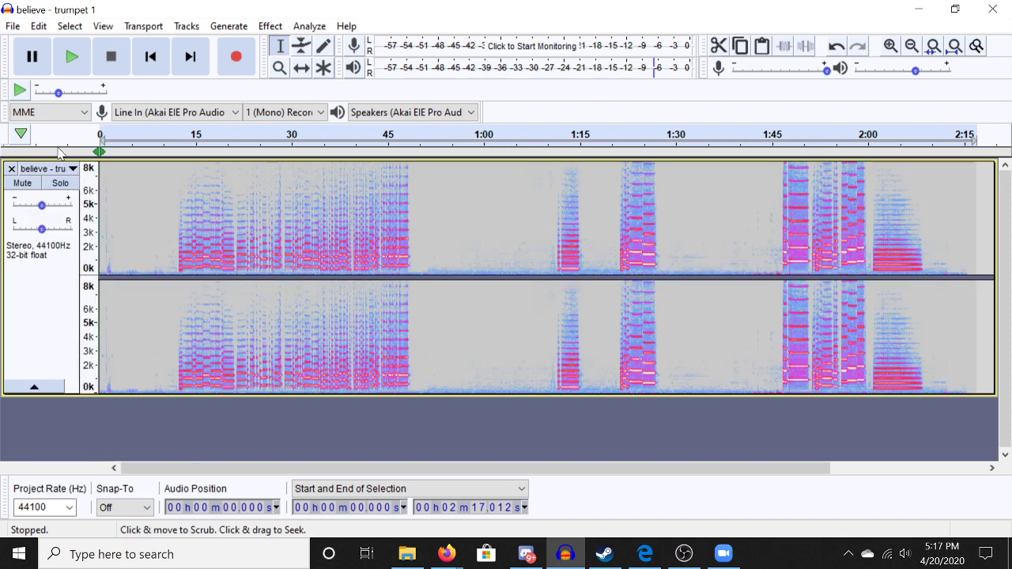
{"action": "left_click", "coordinate": [62, 170]}
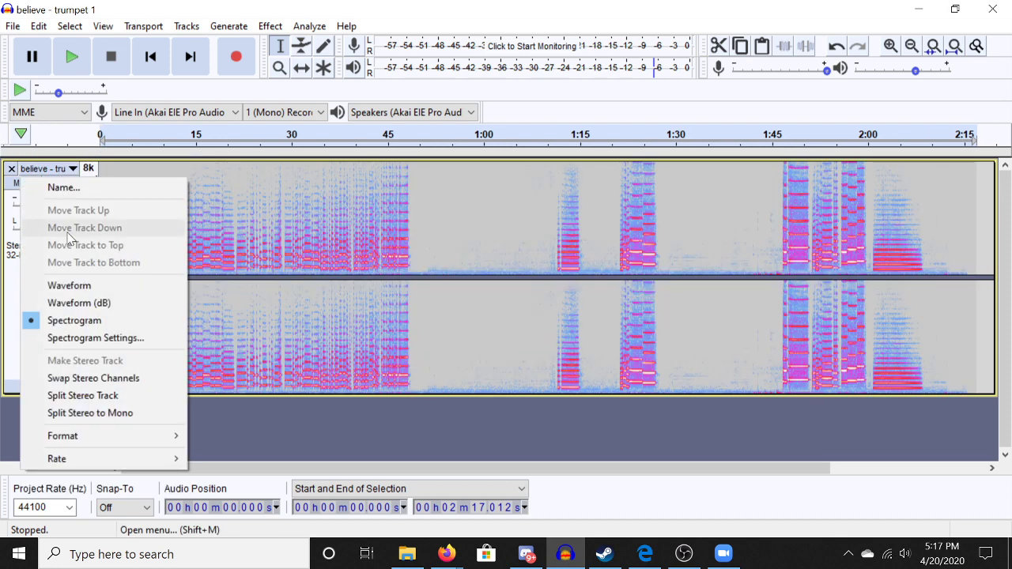
{"action": "left_click", "coordinate": [79, 286]}
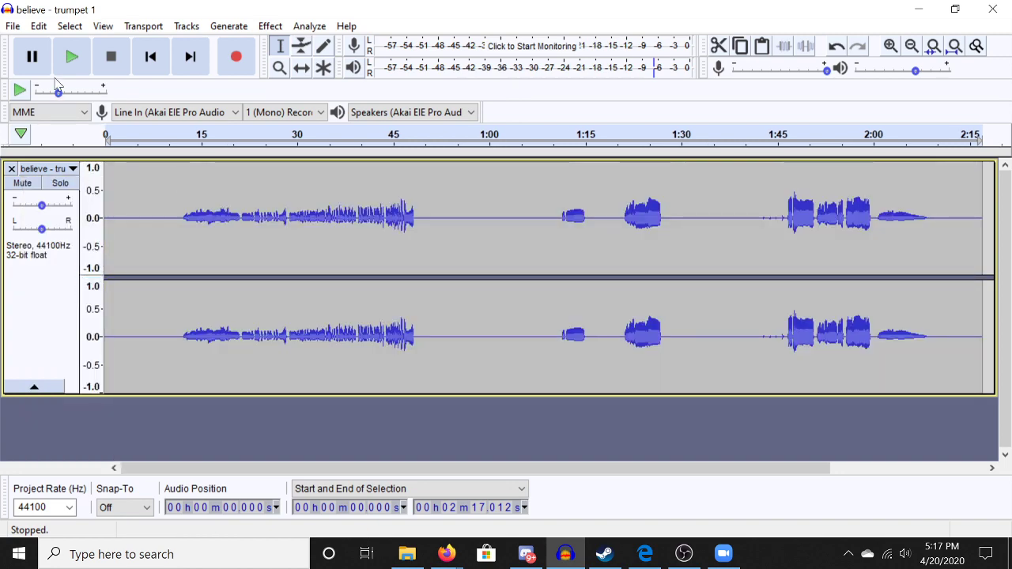
Step: Try to apply the Spectral edit multi tool to the whole trumpet 1 track
{"action": "left_click", "coordinate": [261, 29]}
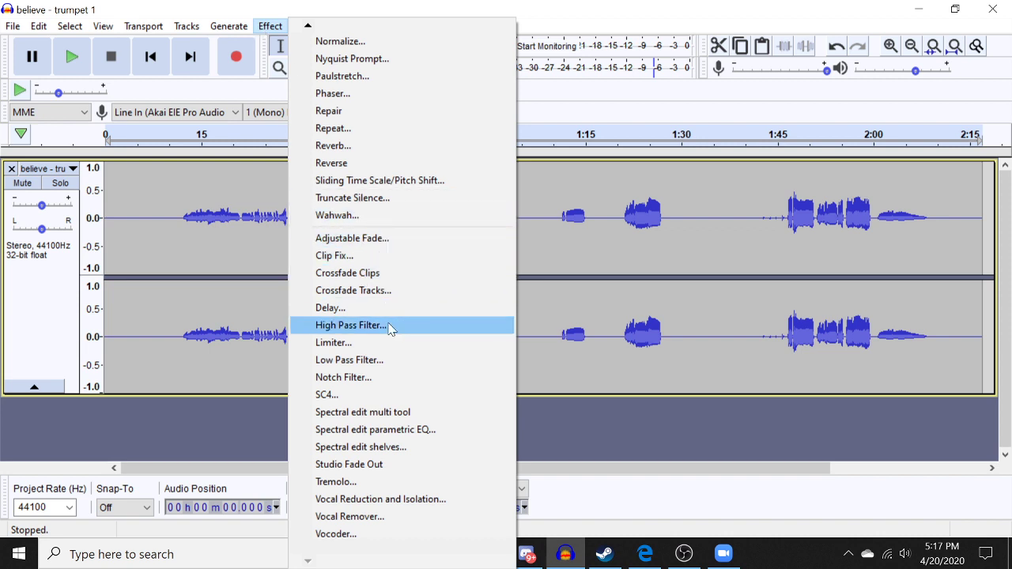
{"action": "left_click", "coordinate": [426, 411]}
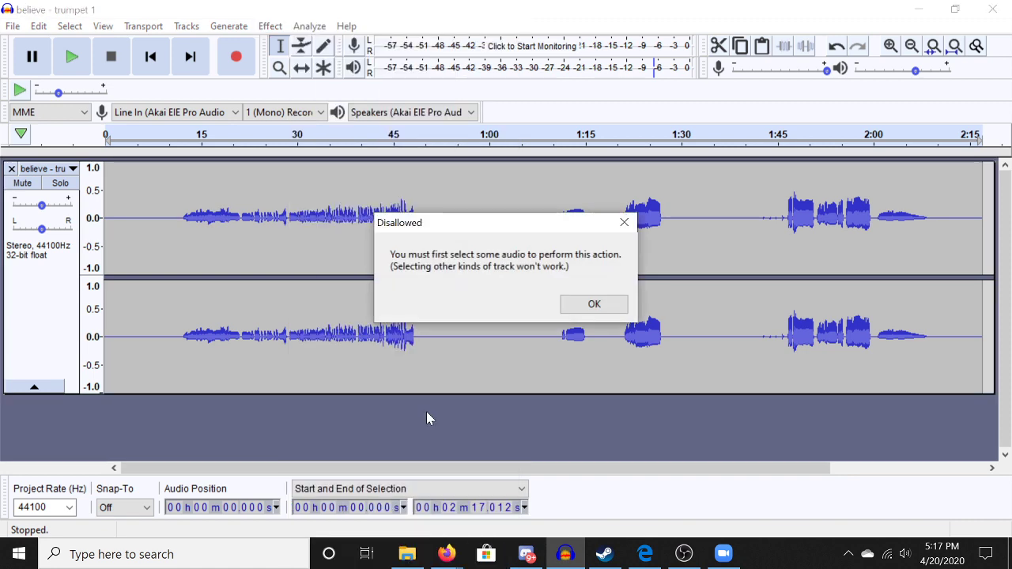
{"action": "left_click", "coordinate": [585, 302]}
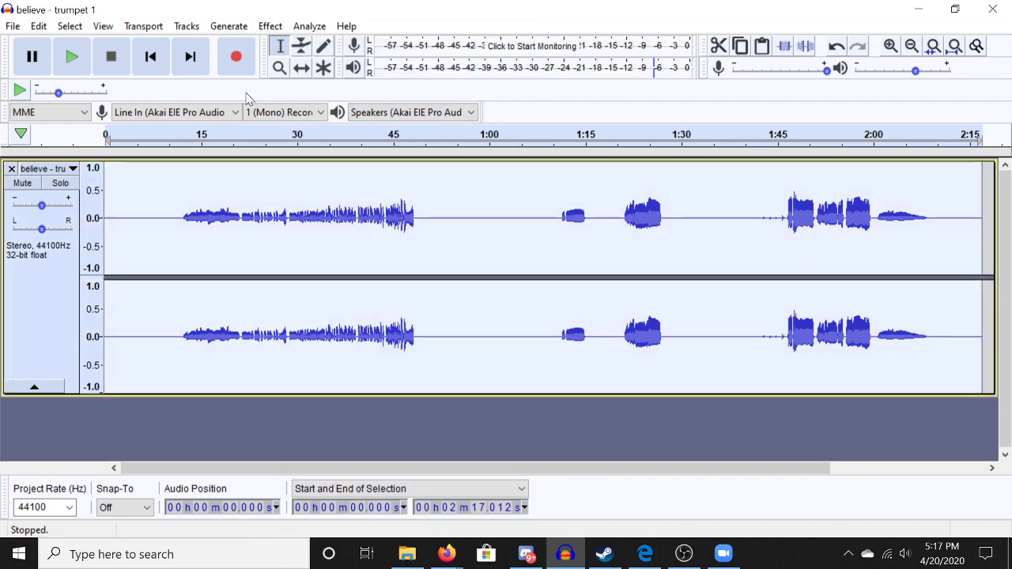
{"action": "left_click", "coordinate": [269, 26]}
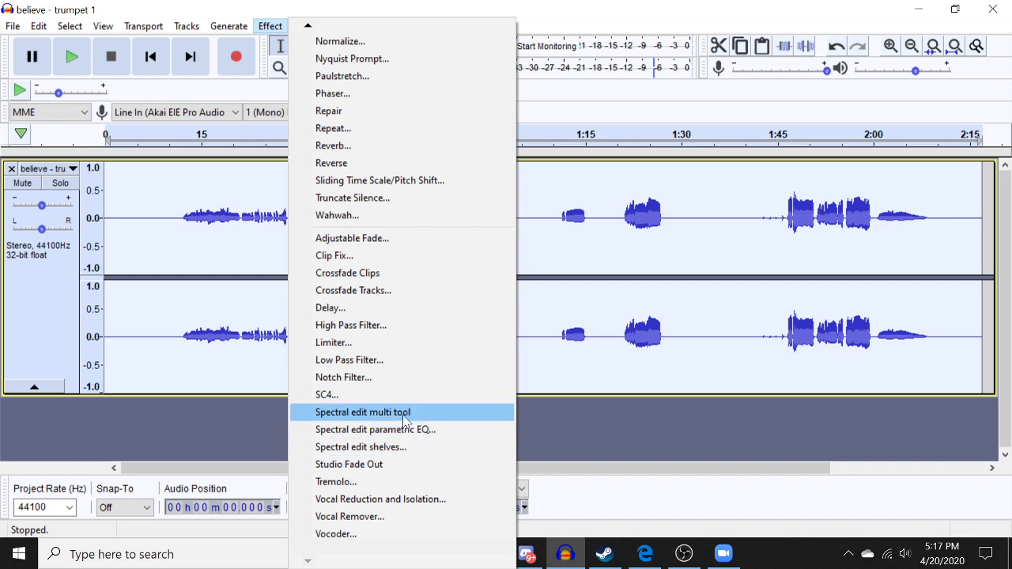
{"action": "left_click", "coordinate": [403, 418]}
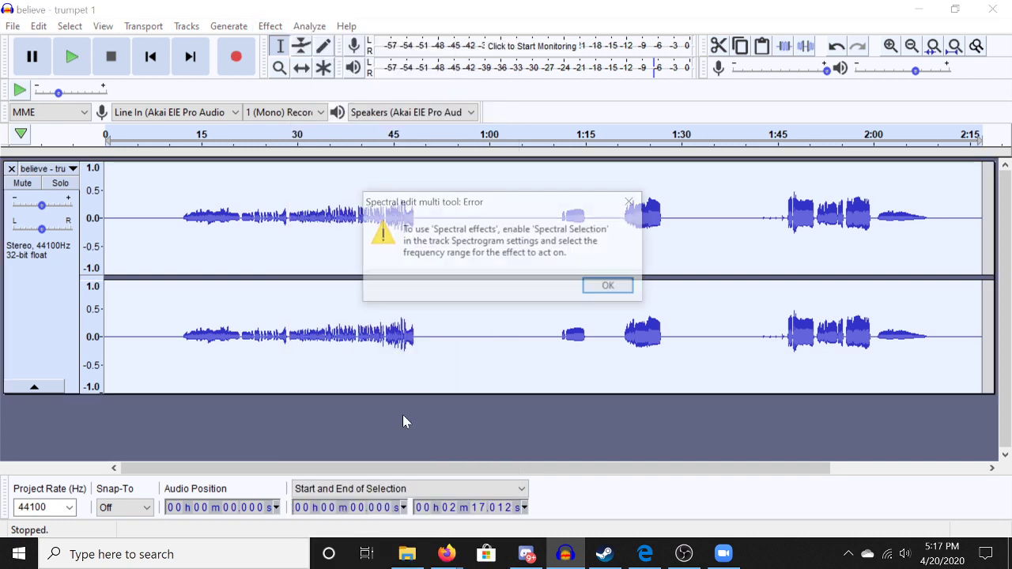
{"action": "left_click", "coordinate": [617, 289]}
Step: Display the trumpet 1 track as a Spectrogram
{"action": "left_click", "coordinate": [49, 170]}
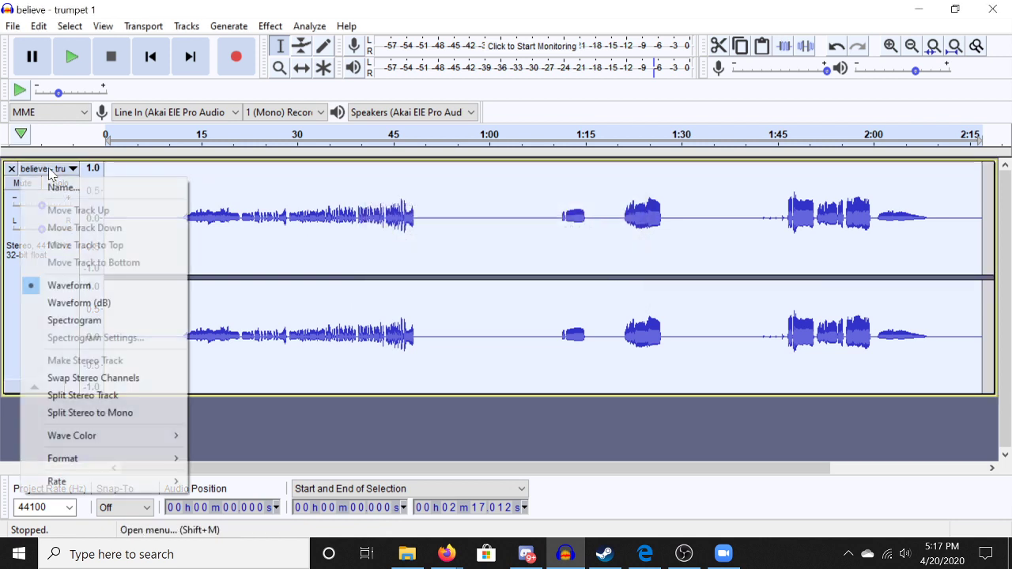
{"action": "left_click", "coordinate": [91, 326]}
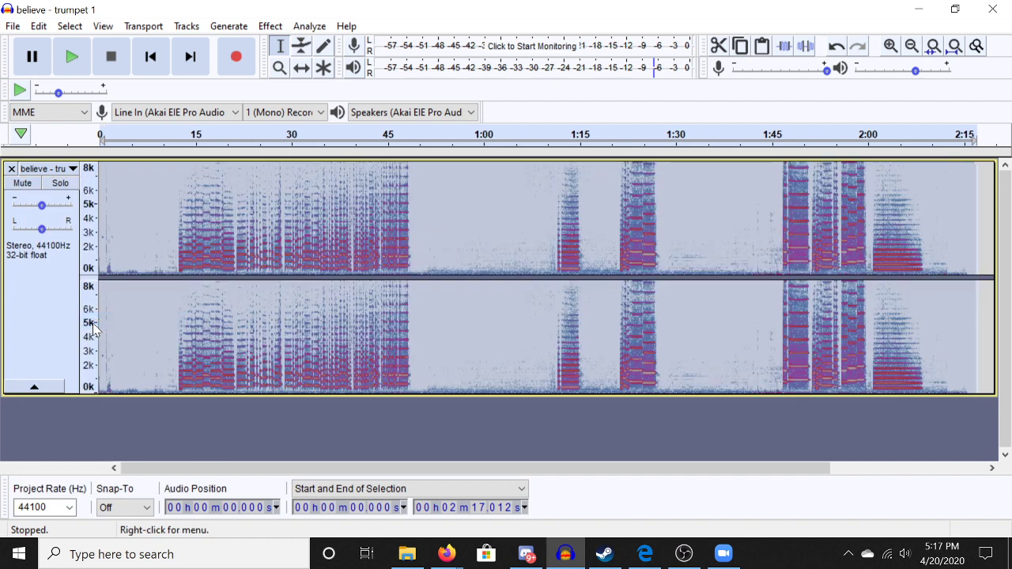
Step: Try to apply the Spectral edit parametric EQ to the whole trumpet 1 track
{"action": "left_click", "coordinate": [269, 26]}
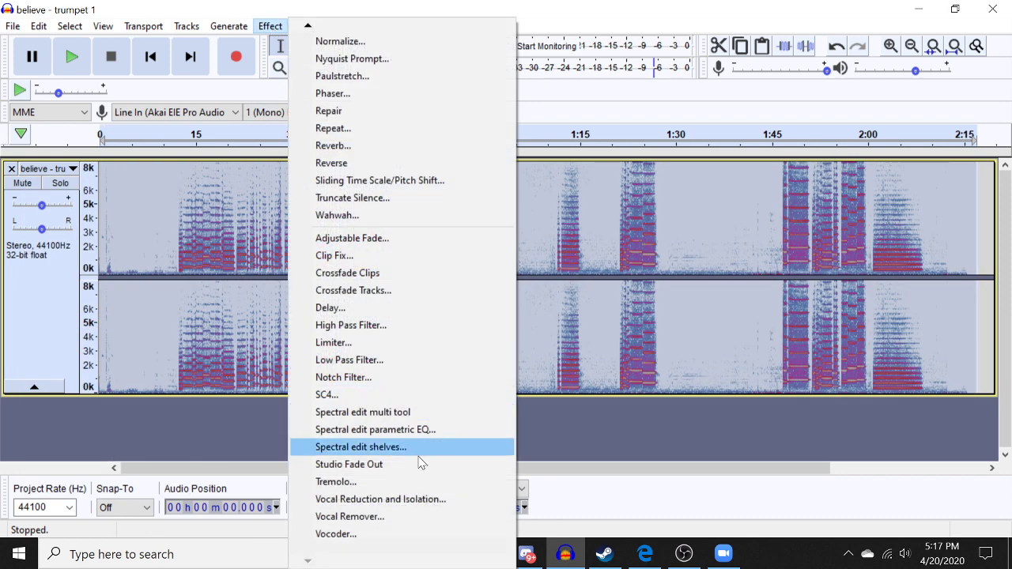
{"action": "left_click", "coordinate": [395, 430]}
{"action": "left_click", "coordinate": [610, 288]}
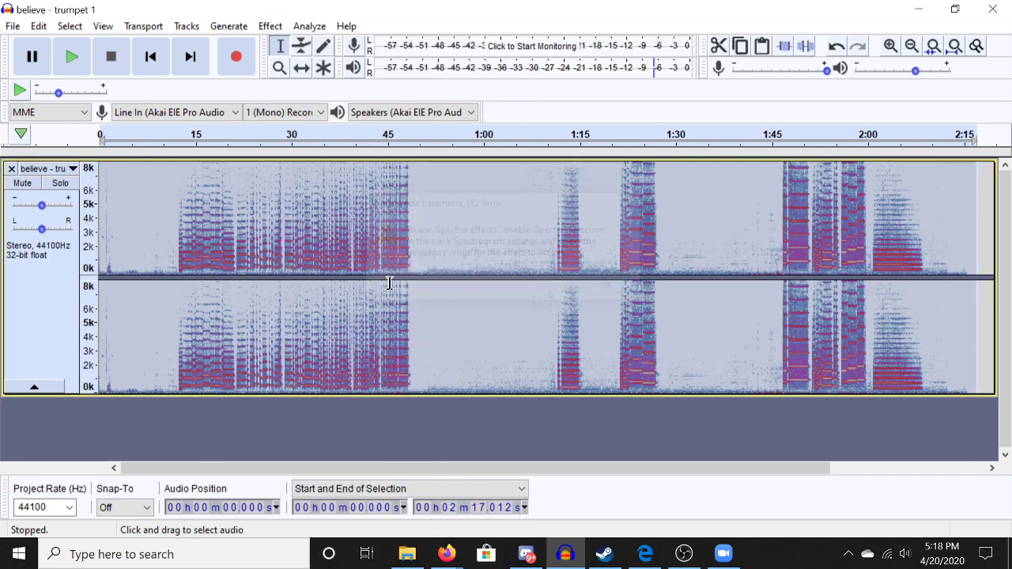
Step: Look through the full list of effects with the trumpet 1 track in Waveform display, and return the track to Spectrogram
{"action": "left_click", "coordinate": [48, 168]}
{"action": "left_click", "coordinate": [88, 290]}
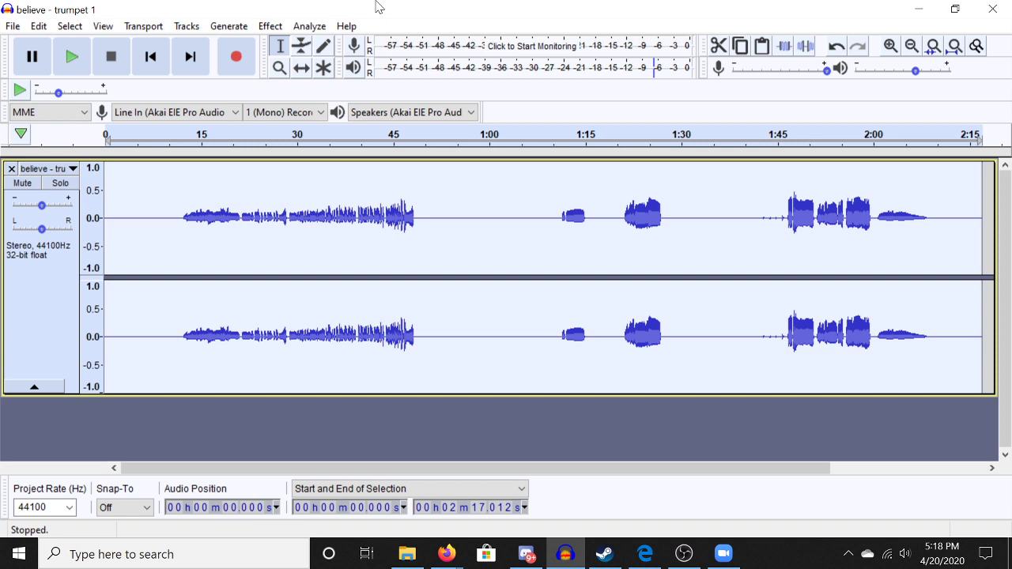
{"action": "left_click", "coordinate": [270, 25]}
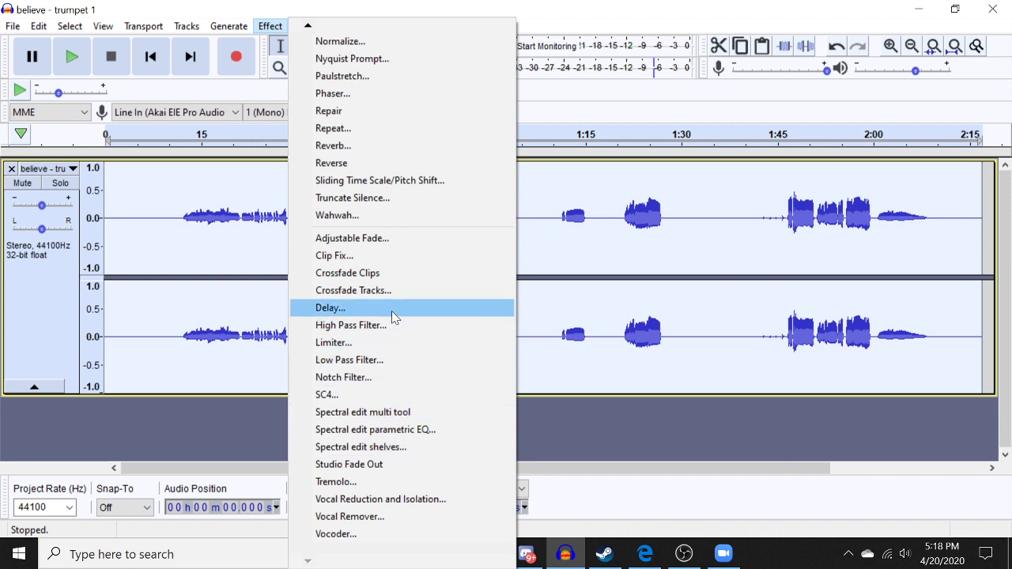
{"action": "left_click", "coordinate": [301, 6]}
{"action": "left_click", "coordinate": [269, 26]}
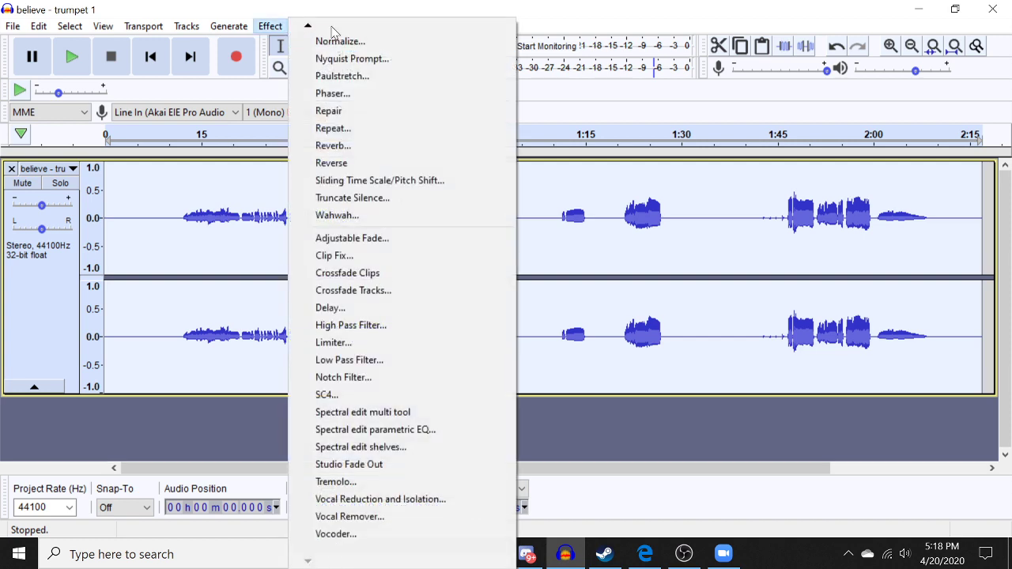
{"action": "mouse_move", "coordinate": [316, 29]}
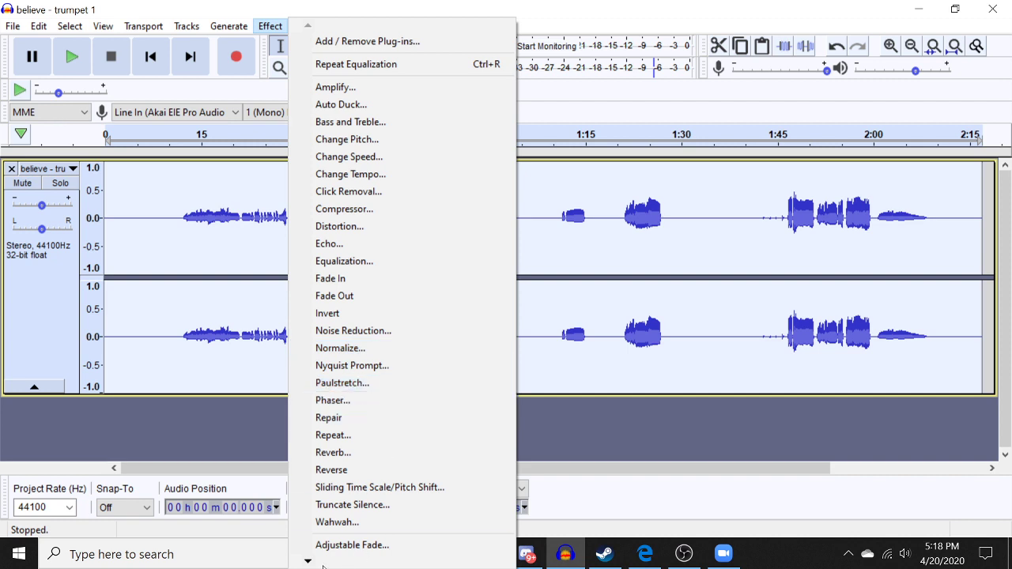
{"action": "mouse_move", "coordinate": [316, 563]}
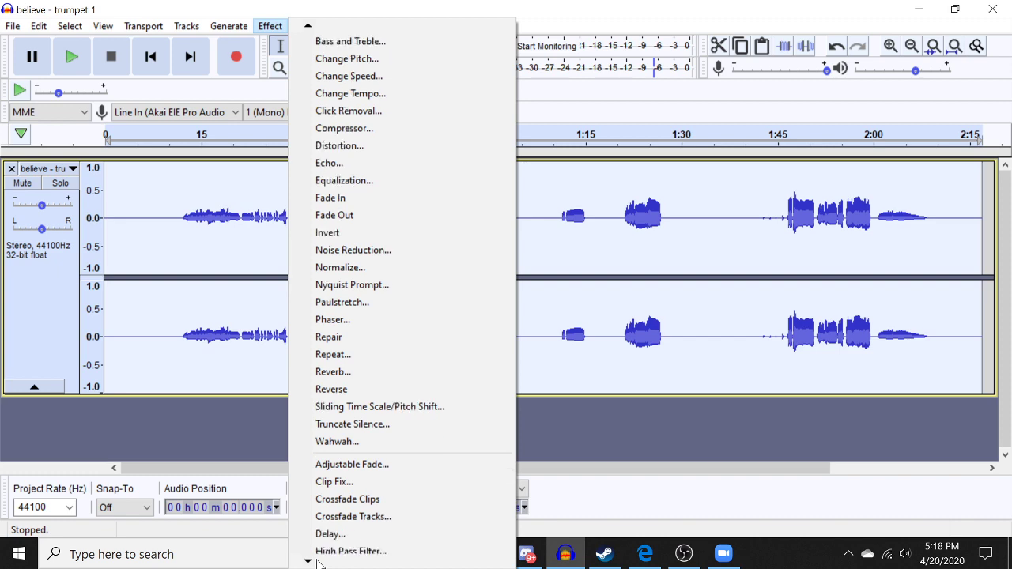
{"action": "left_click", "coordinate": [32, 309]}
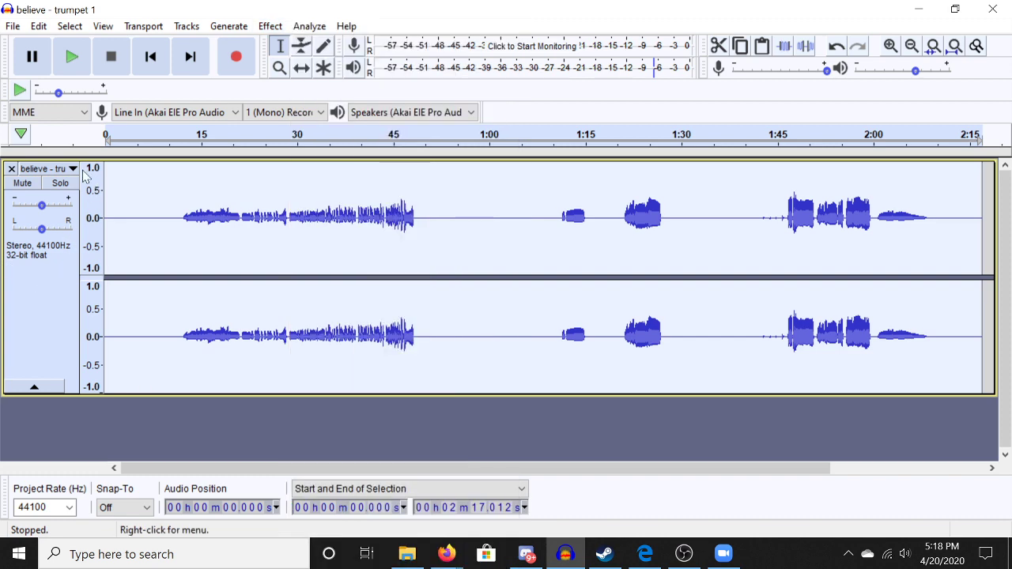
{"action": "left_click", "coordinate": [47, 168]}
{"action": "left_click", "coordinate": [100, 321]}
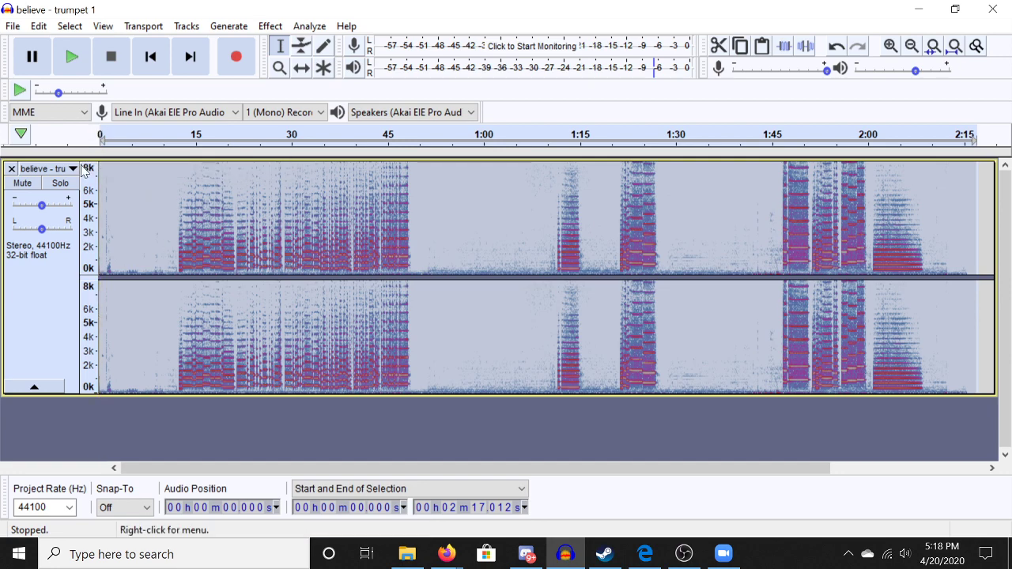
Step: Review the trumpet 1 track's spectrogram settings, including the available scale options, and close them without applying anything
{"action": "left_click", "coordinate": [48, 168]}
{"action": "left_click", "coordinate": [108, 338]}
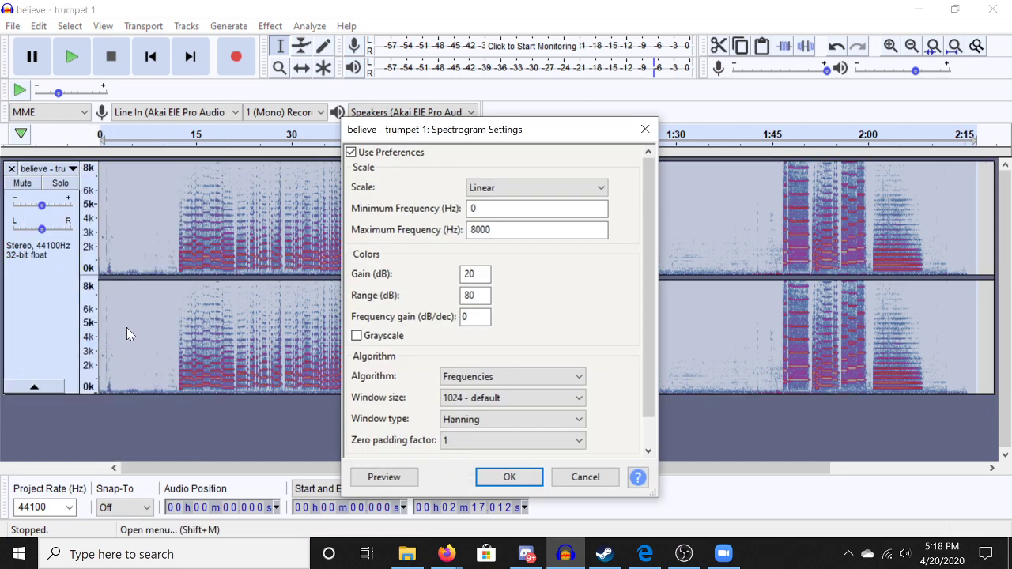
{"action": "left_click", "coordinate": [534, 187]}
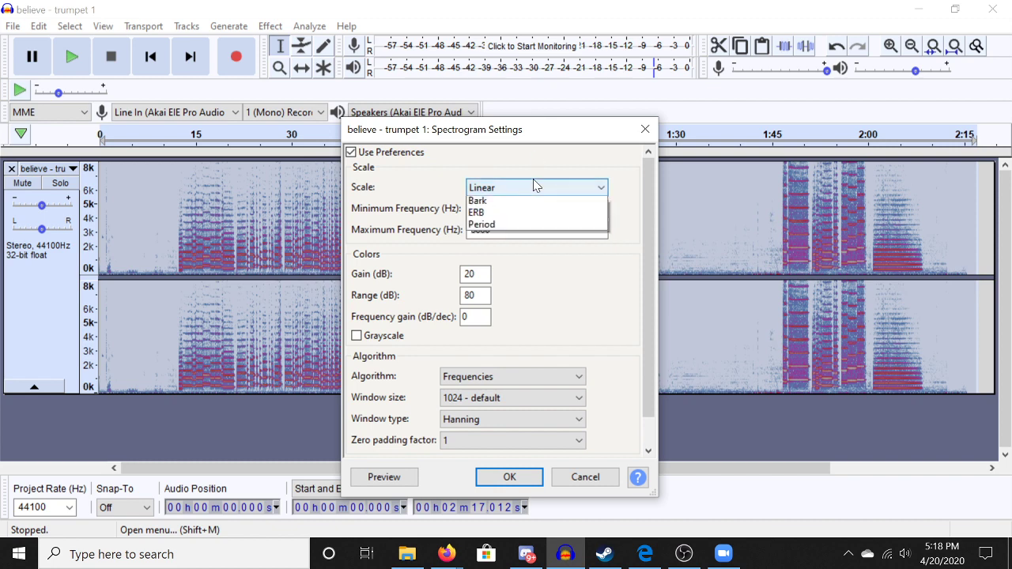
{"action": "left_click", "coordinate": [534, 187]}
{"action": "scroll", "coordinate": [585, 273], "scroll_direction": "down", "scroll_amount": 1}
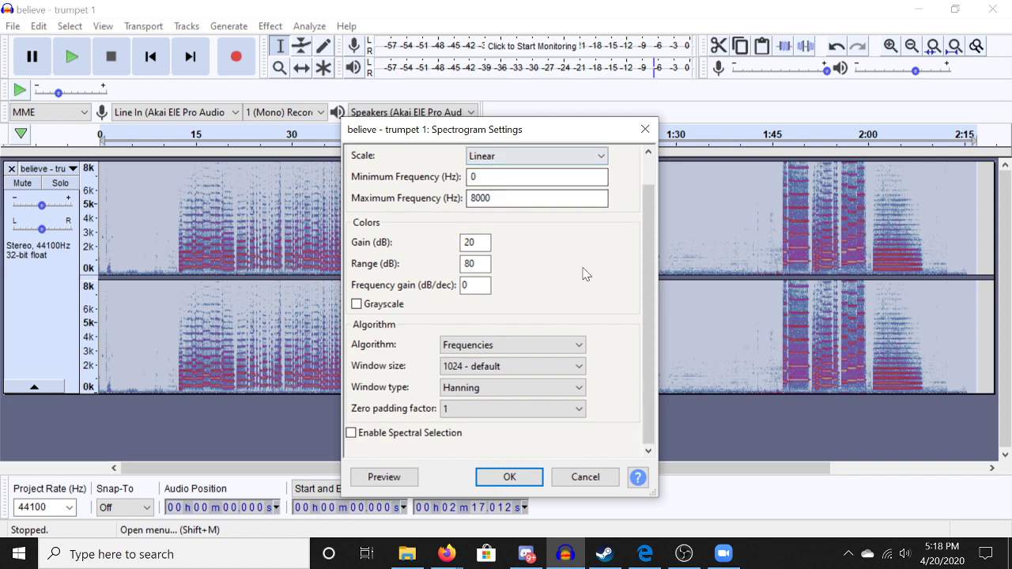
{"action": "scroll", "coordinate": [589, 273], "scroll_direction": "up", "scroll_amount": 1}
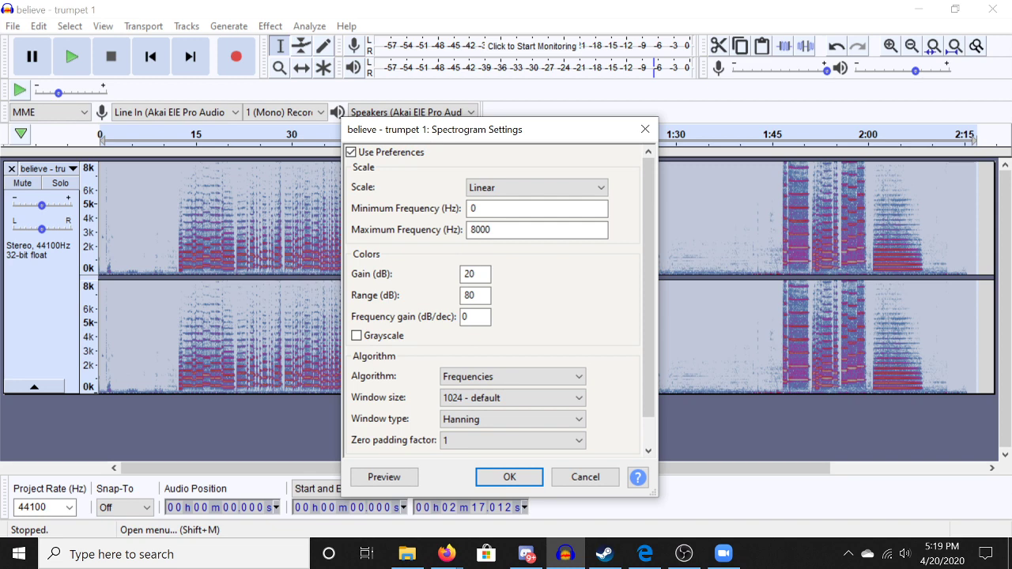
{"action": "left_click", "coordinate": [645, 129]}
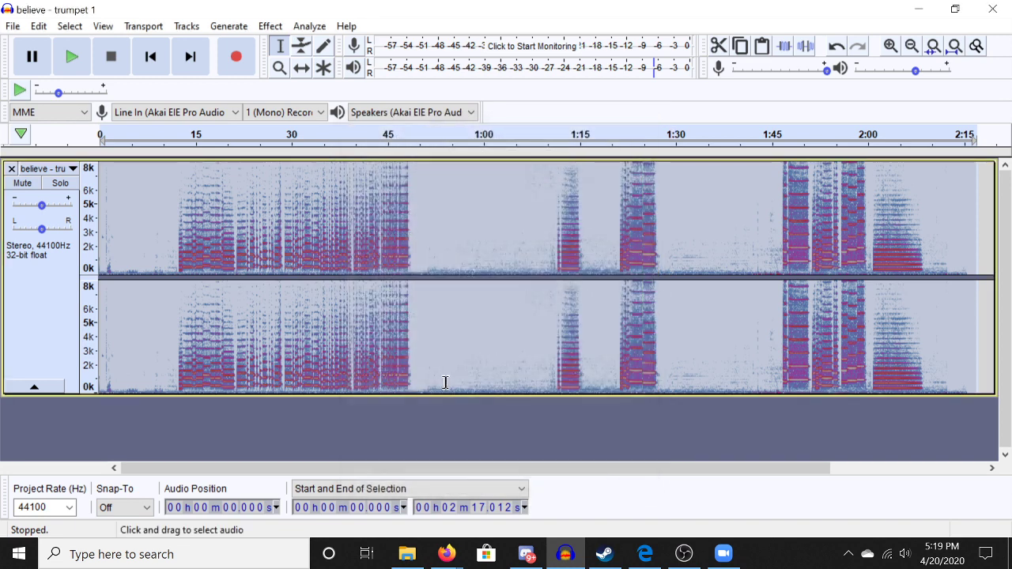
Step: Set the trumpet 1 spectrogram's maximum frequency to 12000 Hz, and clear the selection by placing the cursor at about 1:45.7
{"action": "left_click_drag", "start_coordinate": [427, 472], "coordinate": [541, 467]}
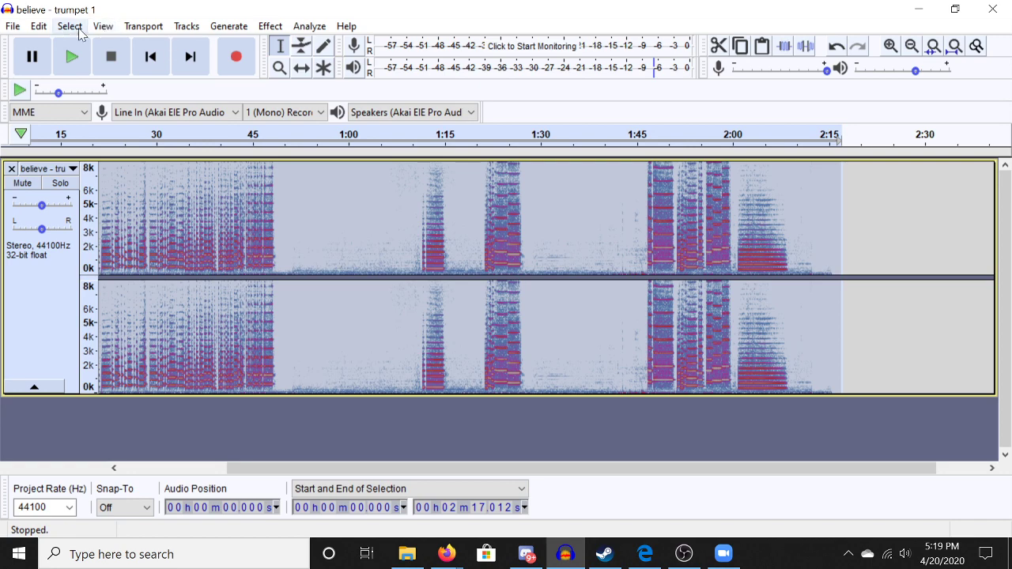
{"action": "left_click", "coordinate": [270, 26]}
{"action": "left_click", "coordinate": [71, 170]}
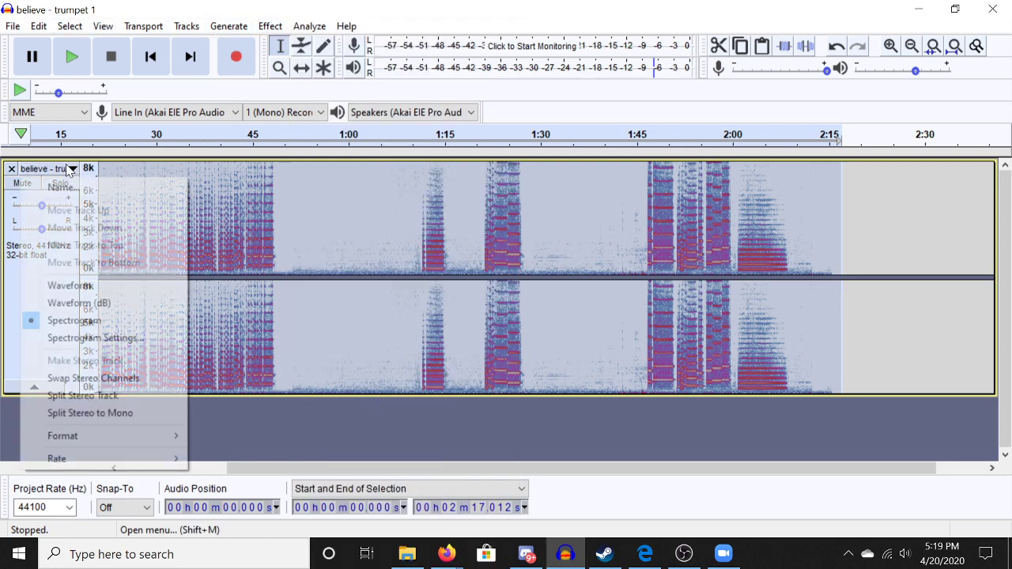
{"action": "left_click", "coordinate": [91, 337]}
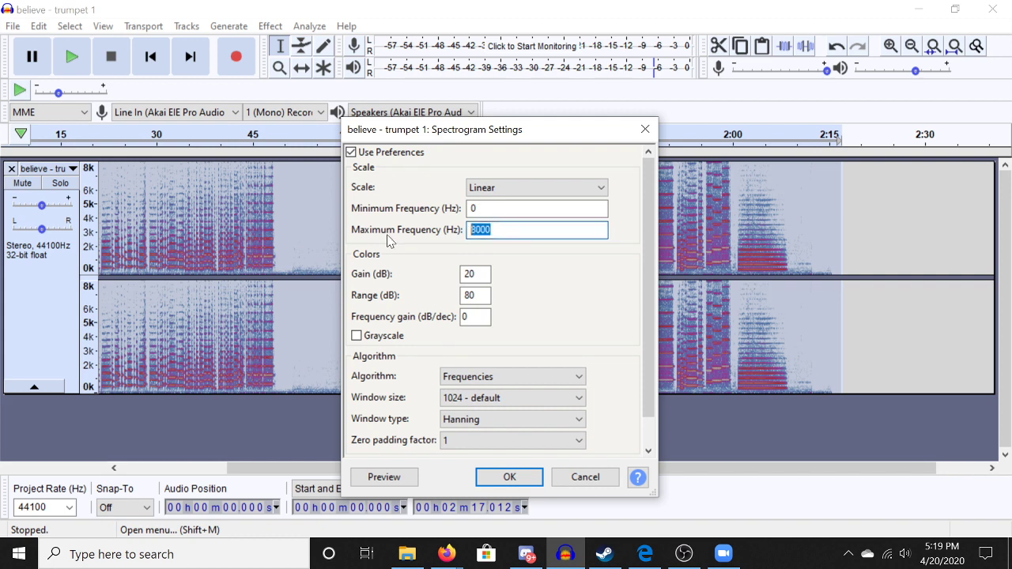
{"action": "type", "text": "120000"}
{"action": "scroll", "coordinate": [505, 356], "scroll_direction": "down", "scroll_amount": 2}
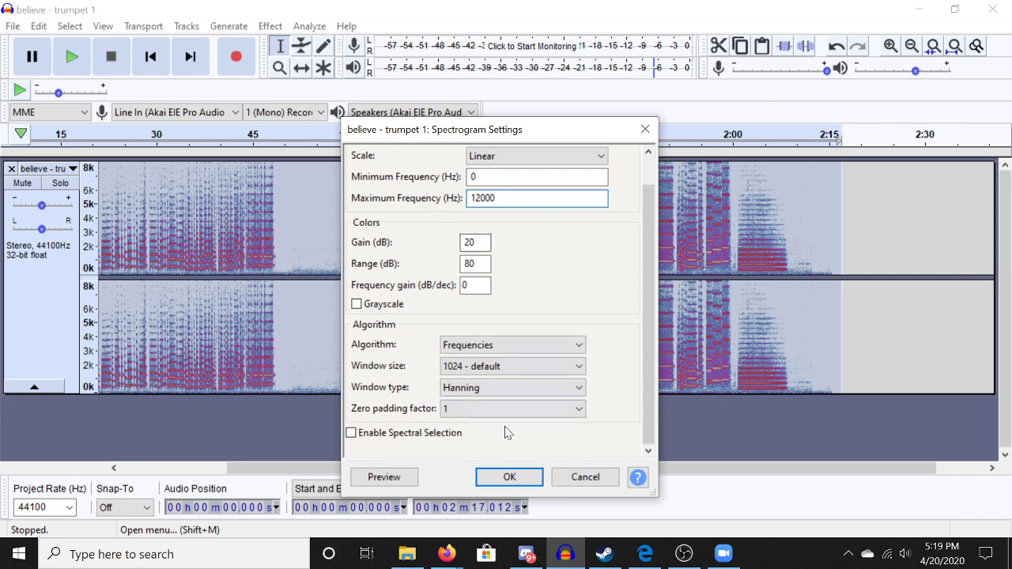
{"action": "left_click", "coordinate": [527, 481]}
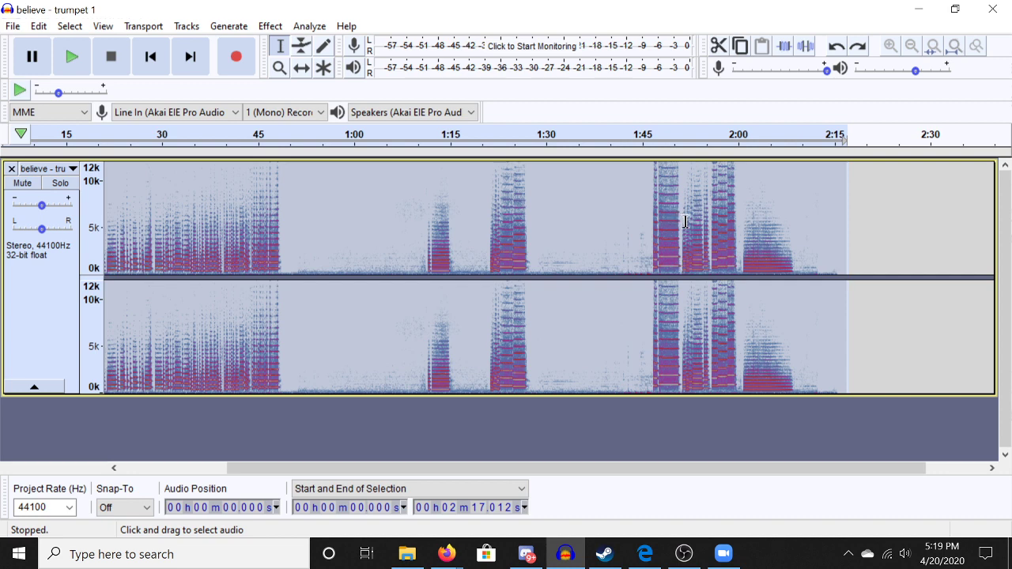
{"action": "left_click", "coordinate": [646, 227]}
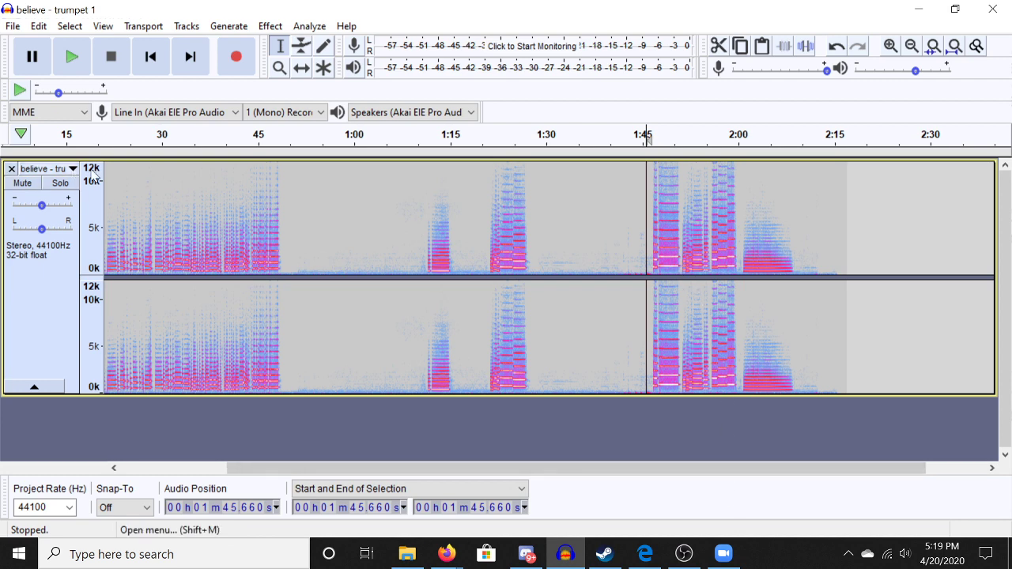
Step: Switch to Zoom to view the Trumpet 2 spectrogram on the shared screen, and return to local Audacity
{"action": "left_click", "coordinate": [734, 561]}
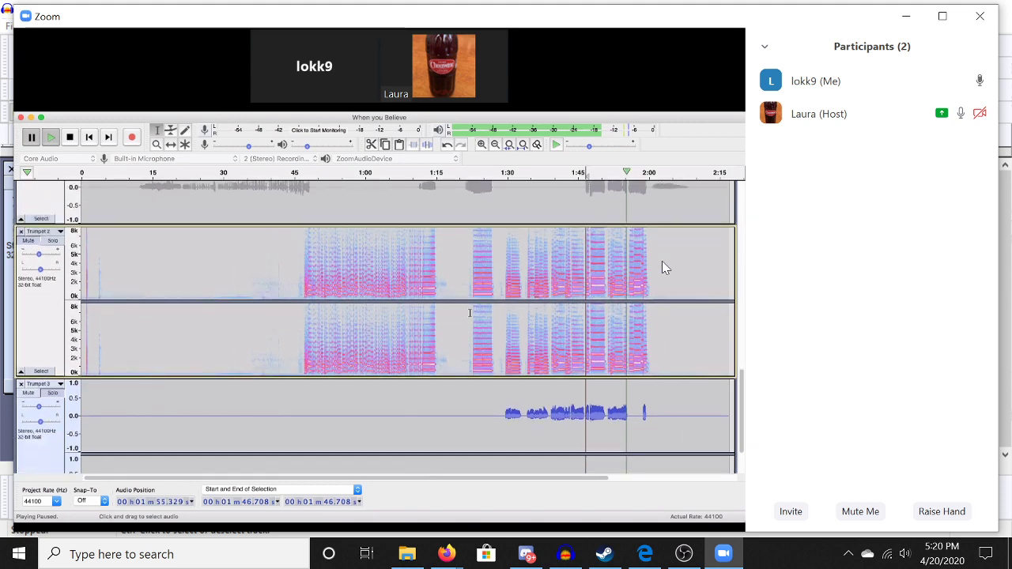
{"action": "mouse_move", "coordinate": [666, 267]}
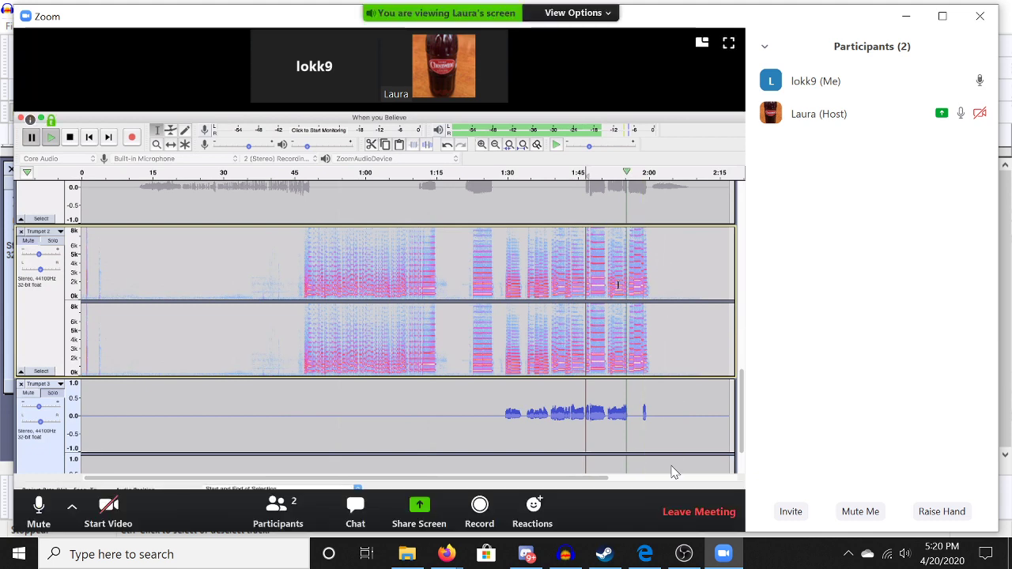
{"action": "left_click", "coordinate": [564, 553]}
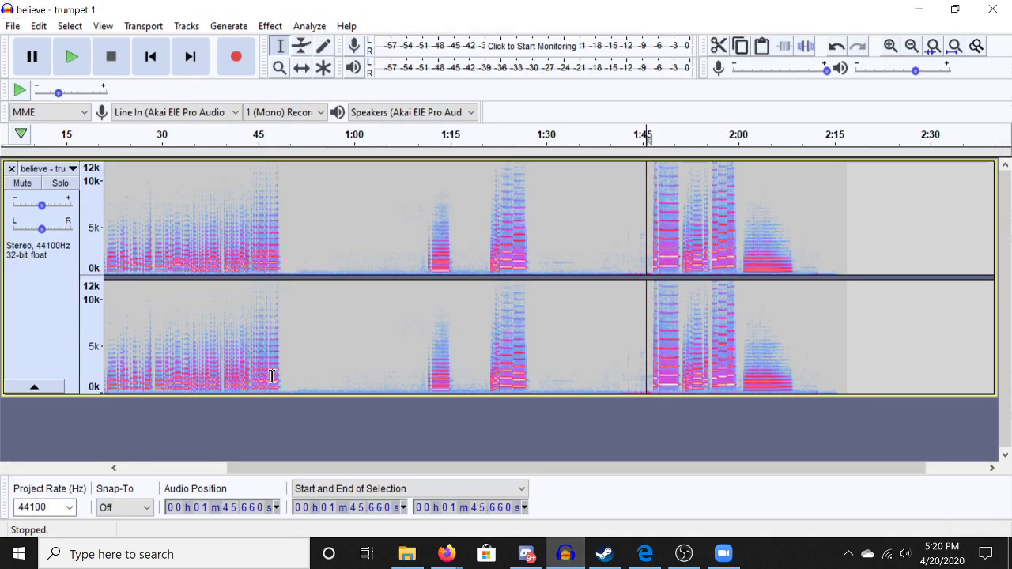
Step: Check the gain, range and algorithm values in the trumpet 1 track's spectrogram settings, and close the settings without applying changes
{"action": "left_click", "coordinate": [43, 168]}
{"action": "left_click", "coordinate": [79, 337]}
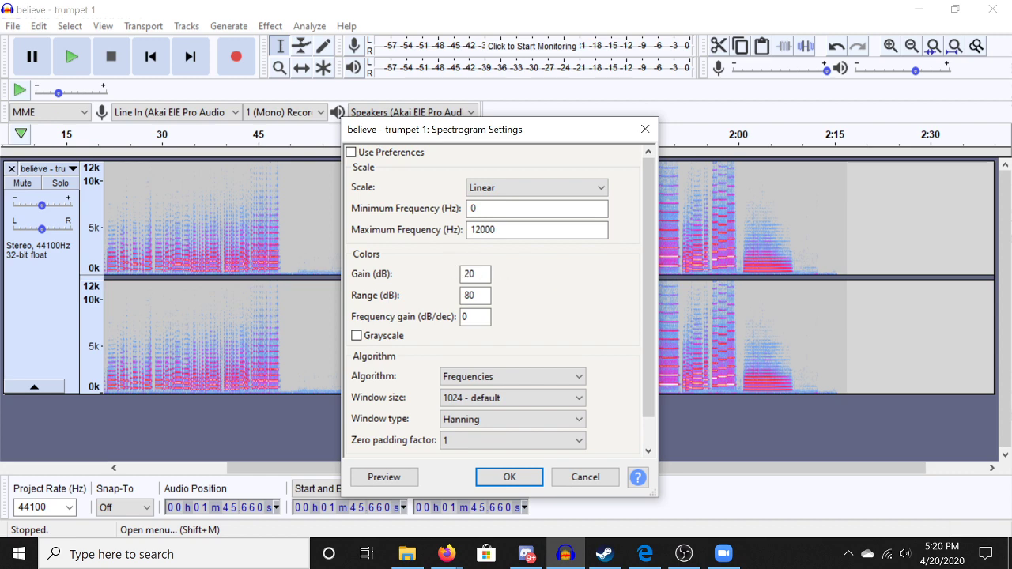
{"action": "left_click", "coordinate": [484, 275]}
{"action": "left_click", "coordinate": [484, 295]}
{"action": "scroll", "coordinate": [494, 318], "scroll_direction": "down", "scroll_amount": 1}
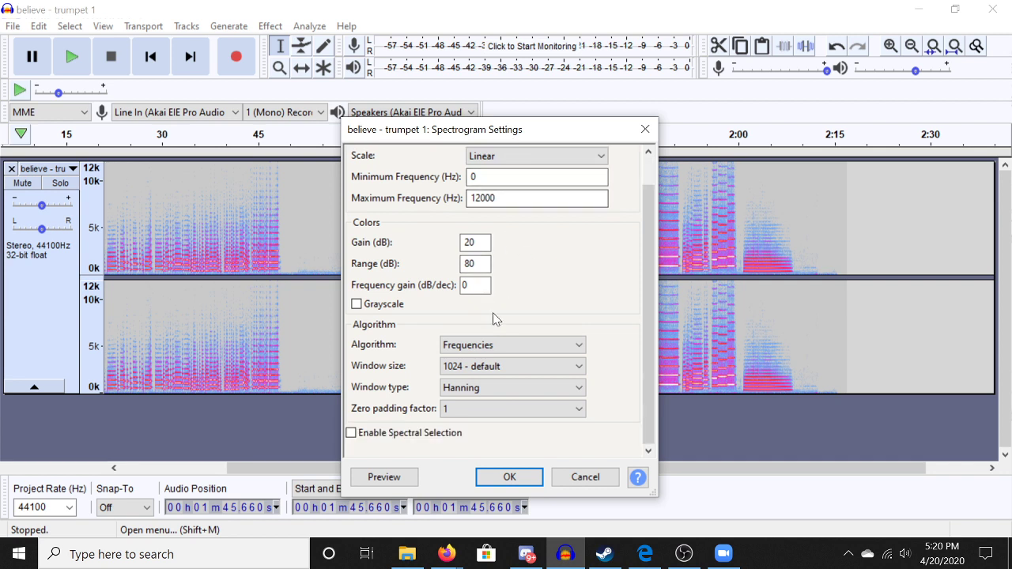
{"action": "scroll", "coordinate": [496, 319], "scroll_direction": "up", "scroll_amount": 1}
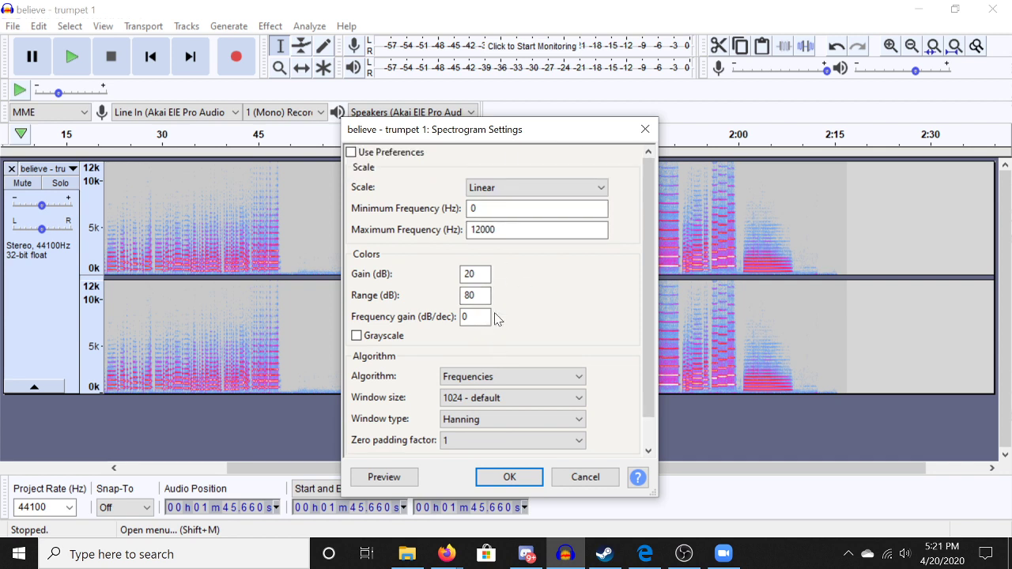
{"action": "left_click", "coordinate": [645, 129]}
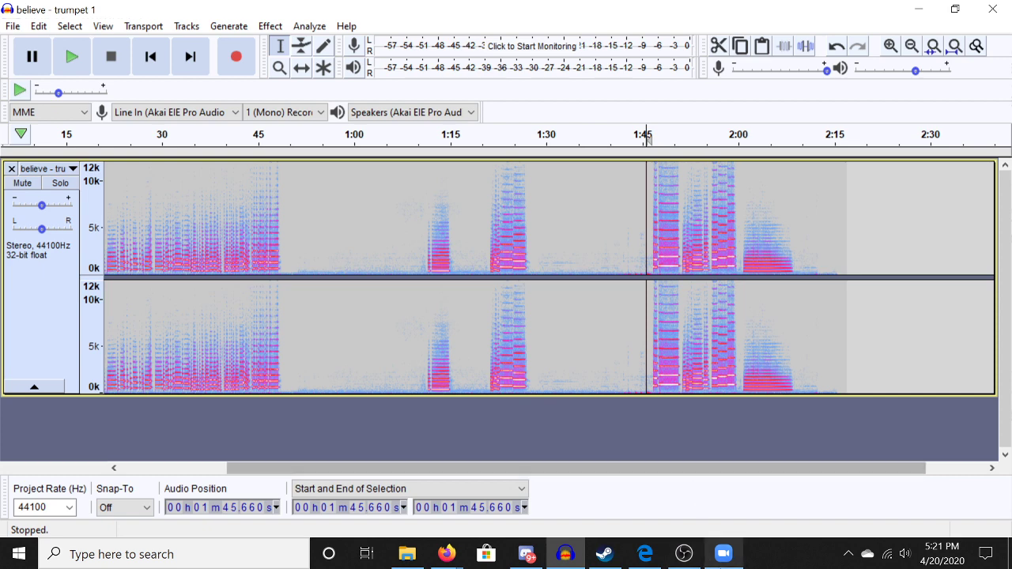
Step: Switch to the Zoom share and apply the adjusted Graphic EQ to the Trumpet 2 track
{"action": "left_click", "coordinate": [723, 553]}
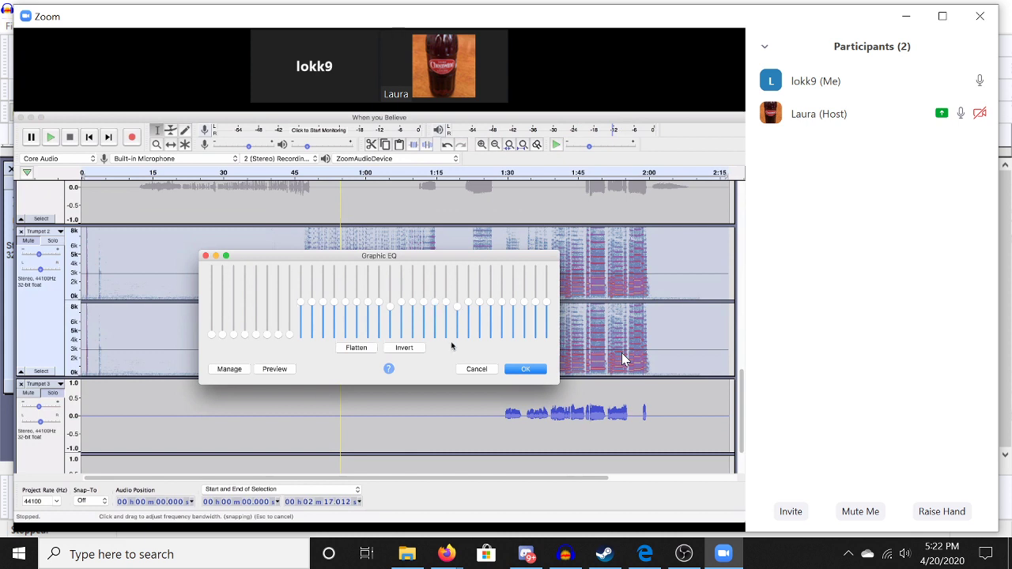
{"action": "mouse_move", "coordinate": [456, 310]}
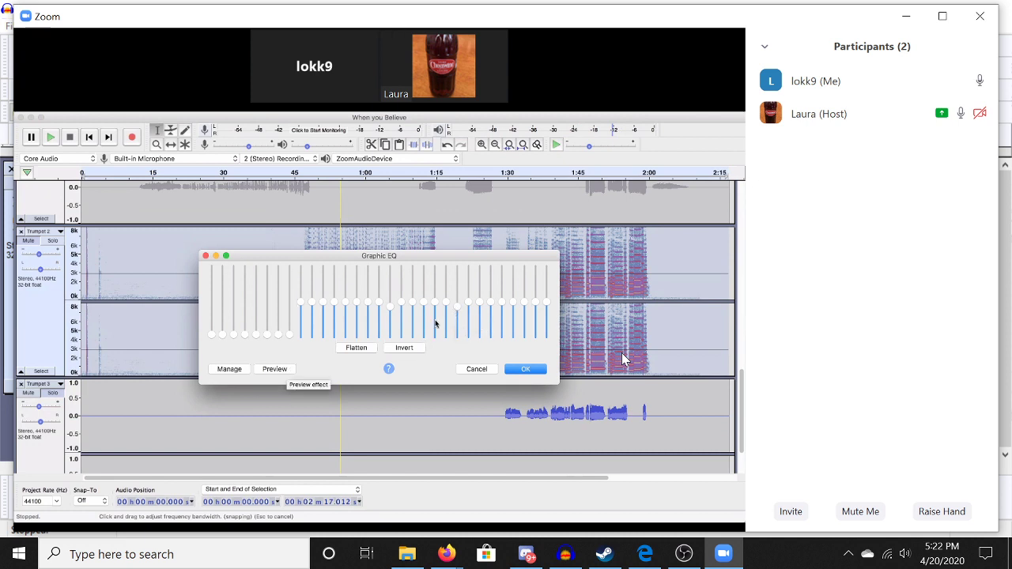
{"action": "left_click", "coordinate": [525, 369]}
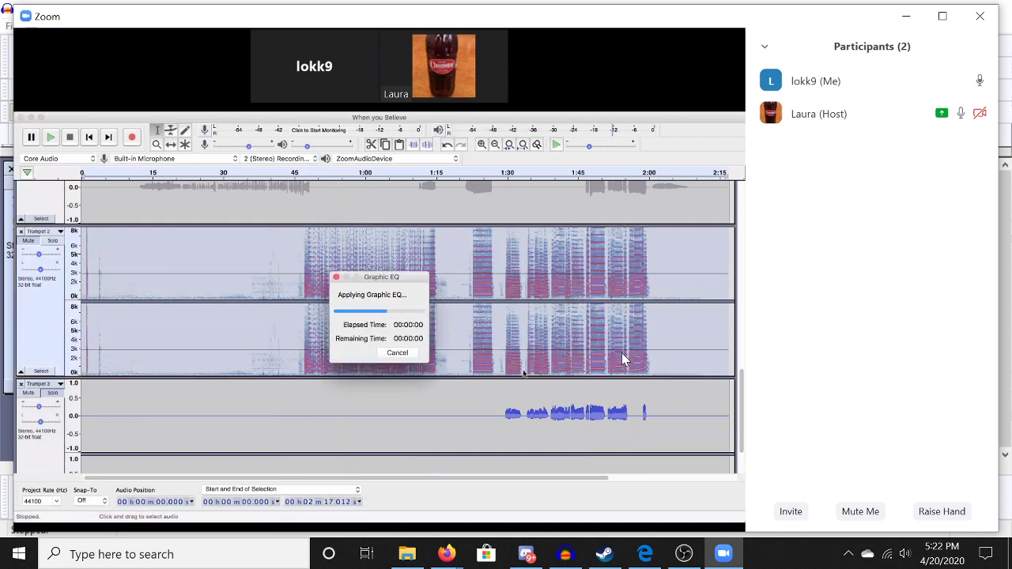
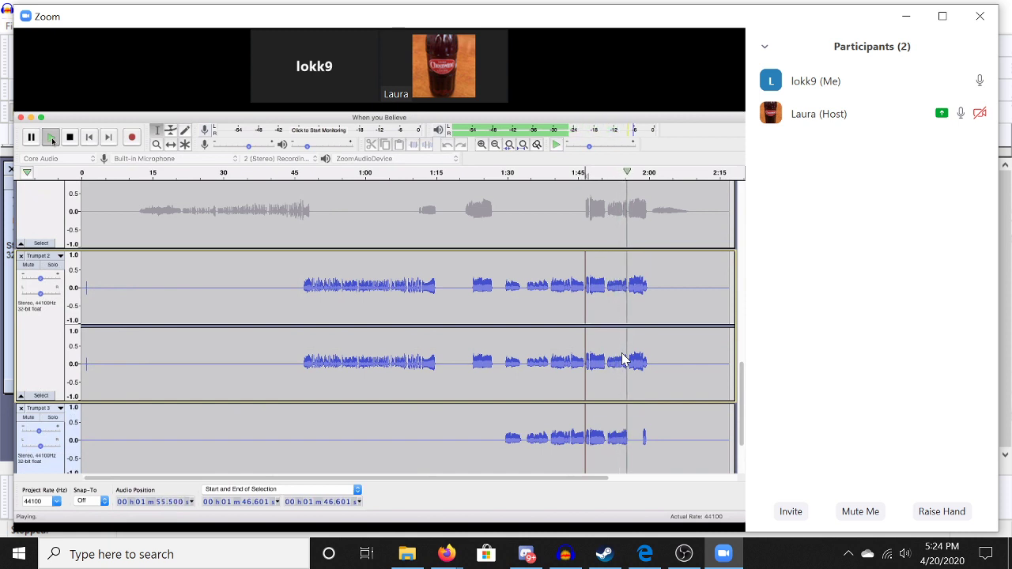
Step: Pause the playback, apply the adjusted Graphic EQ to the Trumpet 3 track, and play the equalized track
{"action": "left_click", "coordinate": [32, 137]}
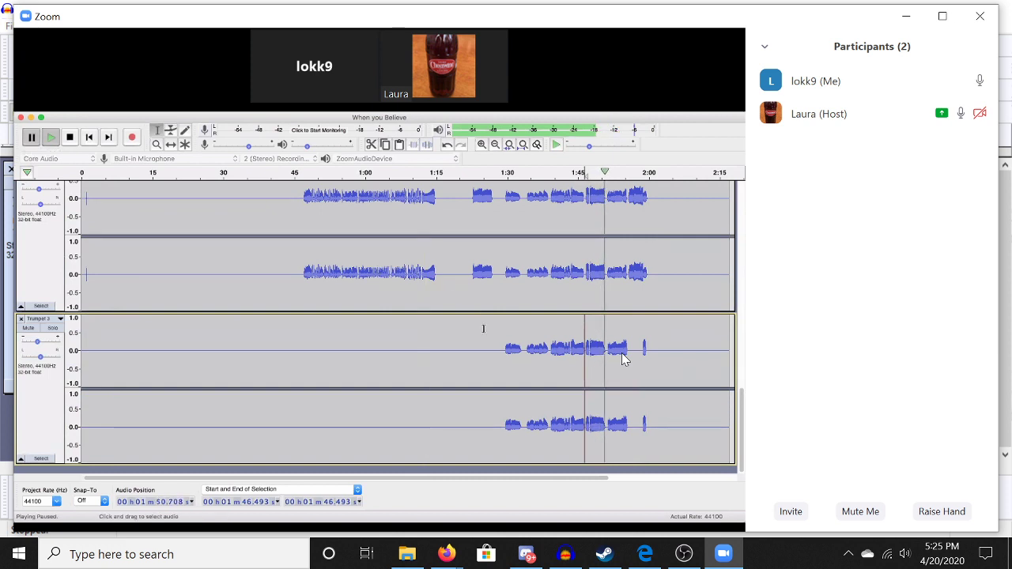
{"action": "scroll", "coordinate": [623, 360], "scroll_direction": "down", "scroll_amount": 1}
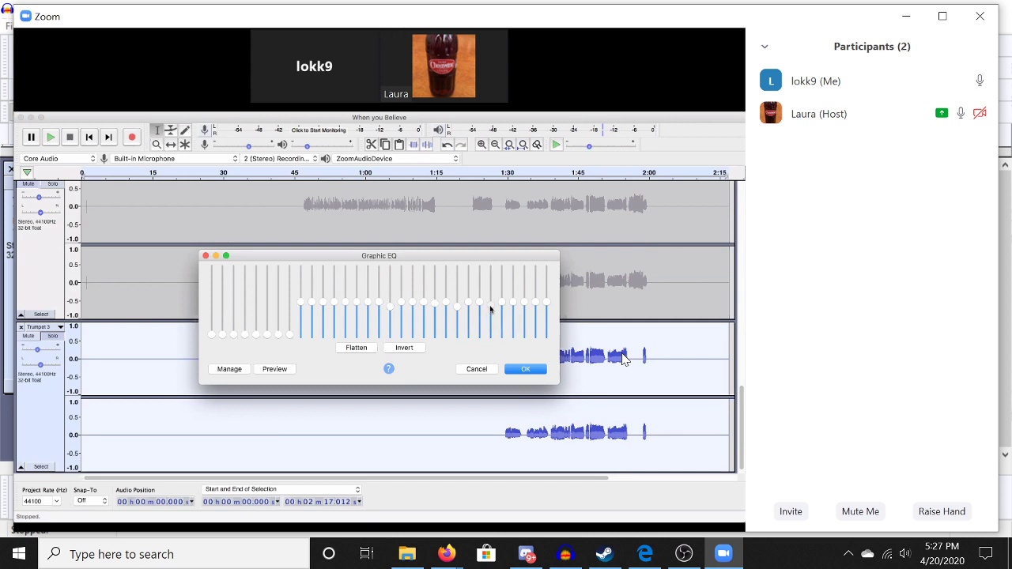
{"action": "left_click", "coordinate": [524, 369]}
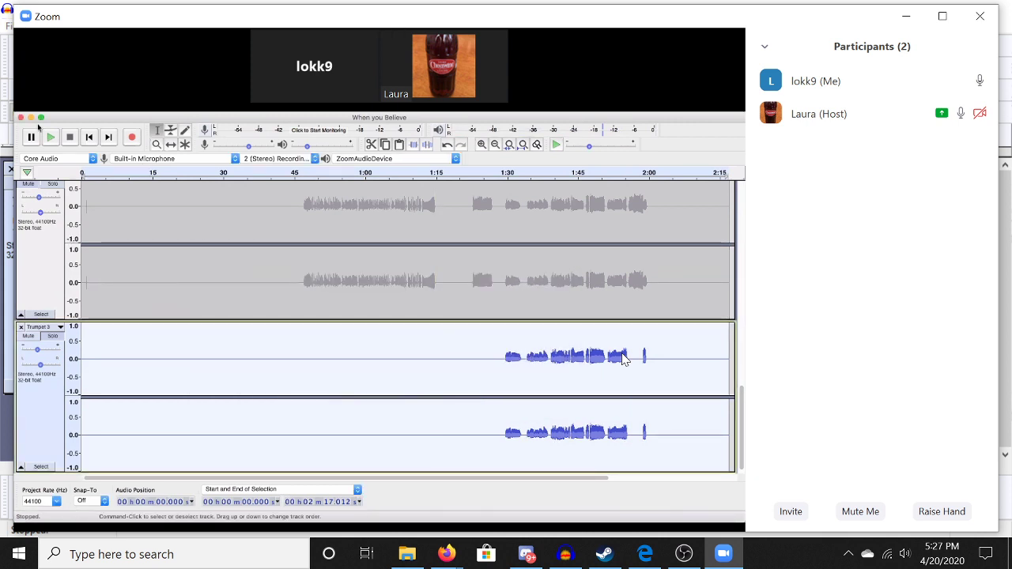
{"action": "key", "text": "space"}
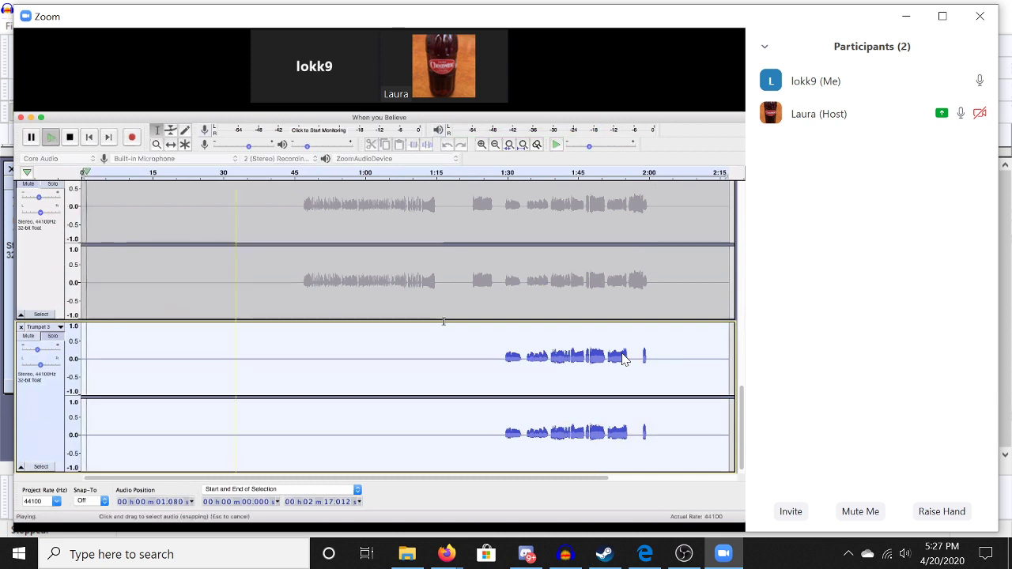
Step: Play the soloed Trumpet 3 track from about 1:46.8, and stop after the passage
{"action": "key", "text": "p"}
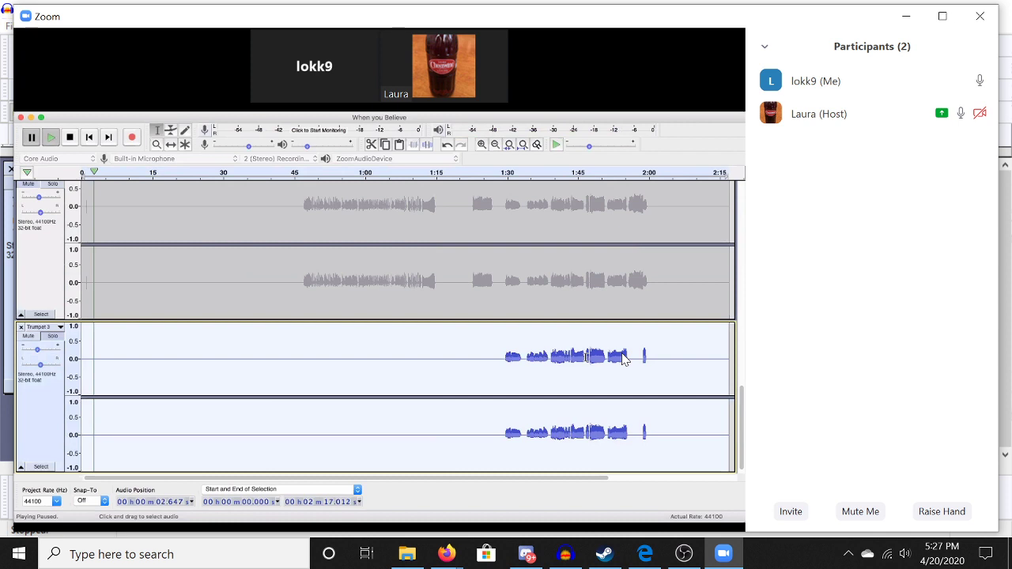
{"action": "left_click", "coordinate": [586, 357]}
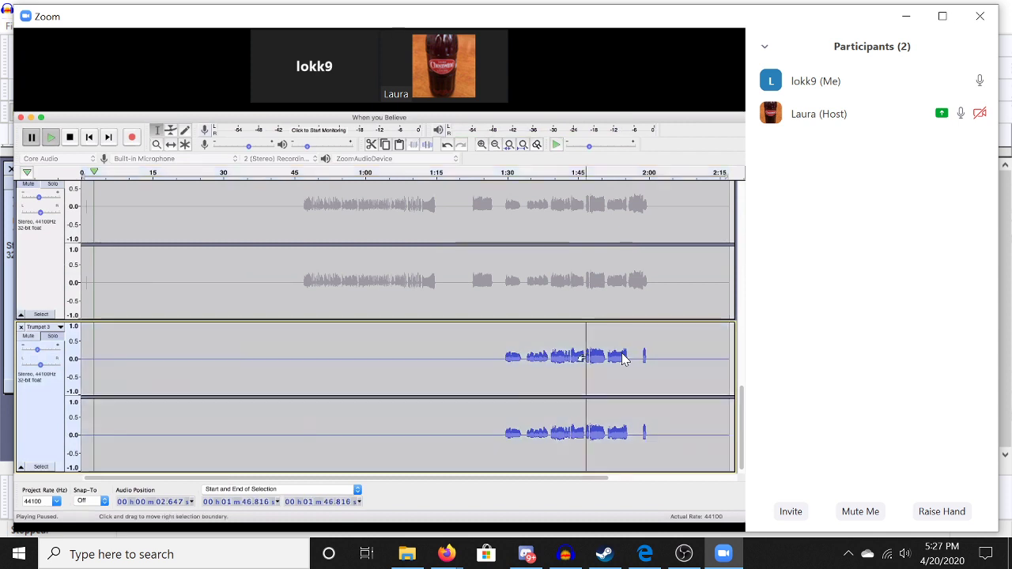
{"action": "left_click", "coordinate": [52, 136]}
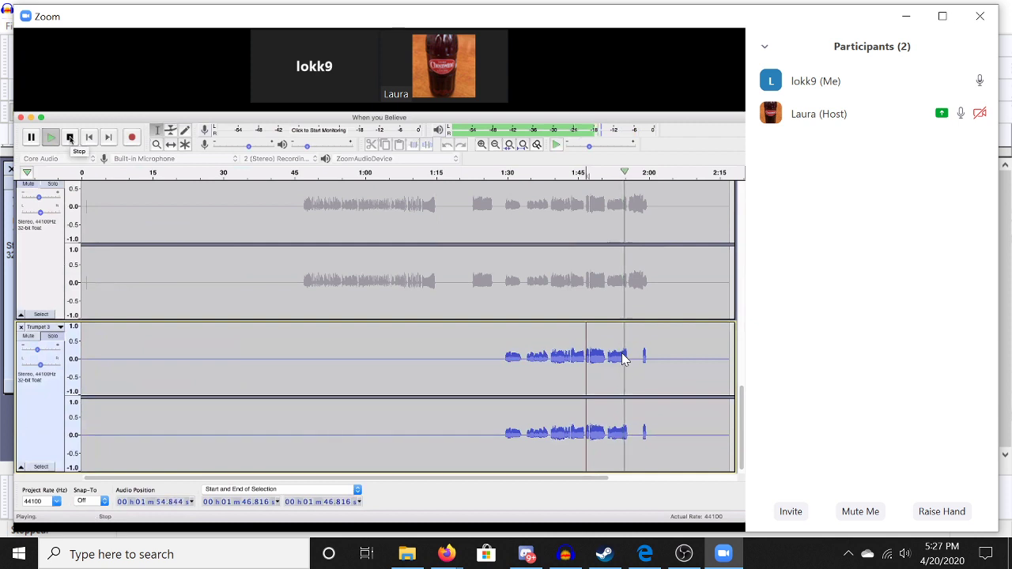
{"action": "left_click", "coordinate": [69, 138]}
Step: Make the Trumpet 1 and Trumpet 2 tracks audible again together with Trumpet 3
{"action": "scroll", "coordinate": [56, 217], "scroll_direction": "up", "scroll_amount": 2}
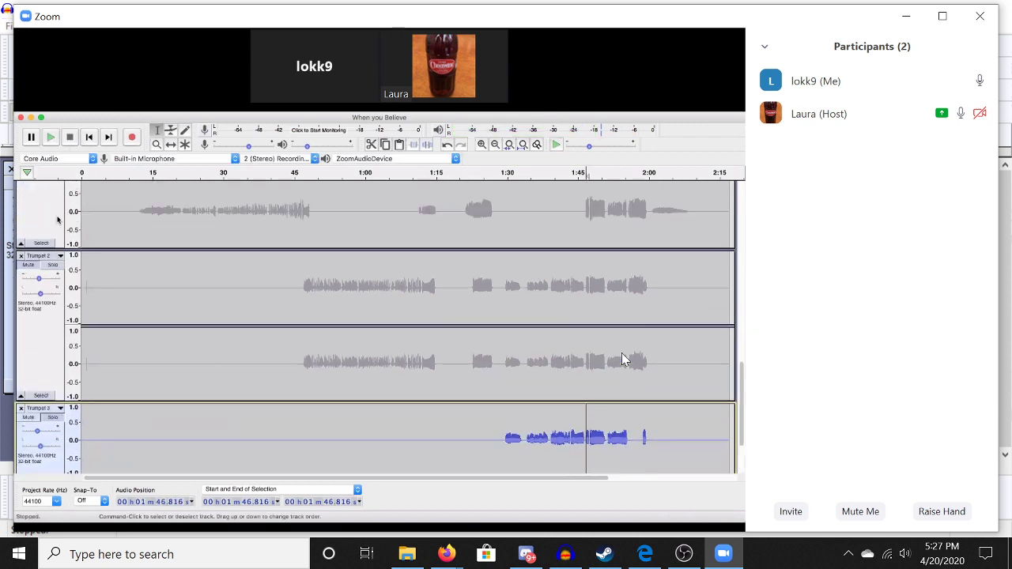
{"action": "left_click", "coordinate": [37, 265]}
{"action": "scroll", "coordinate": [34, 266], "scroll_direction": "up", "scroll_amount": 4}
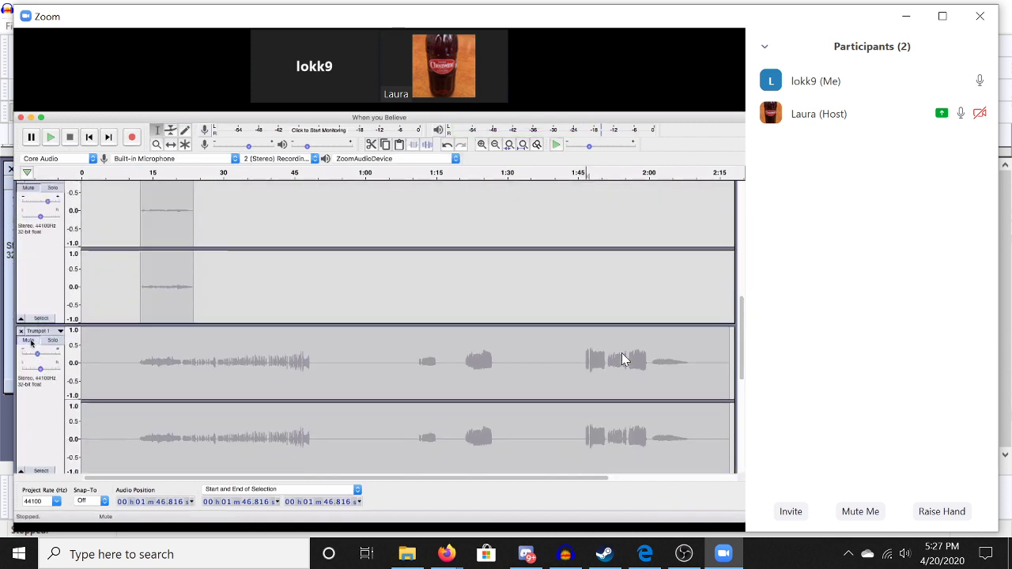
{"action": "left_click", "coordinate": [32, 348]}
{"action": "scroll", "coordinate": [411, 347], "scroll_direction": "down", "scroll_amount": 5}
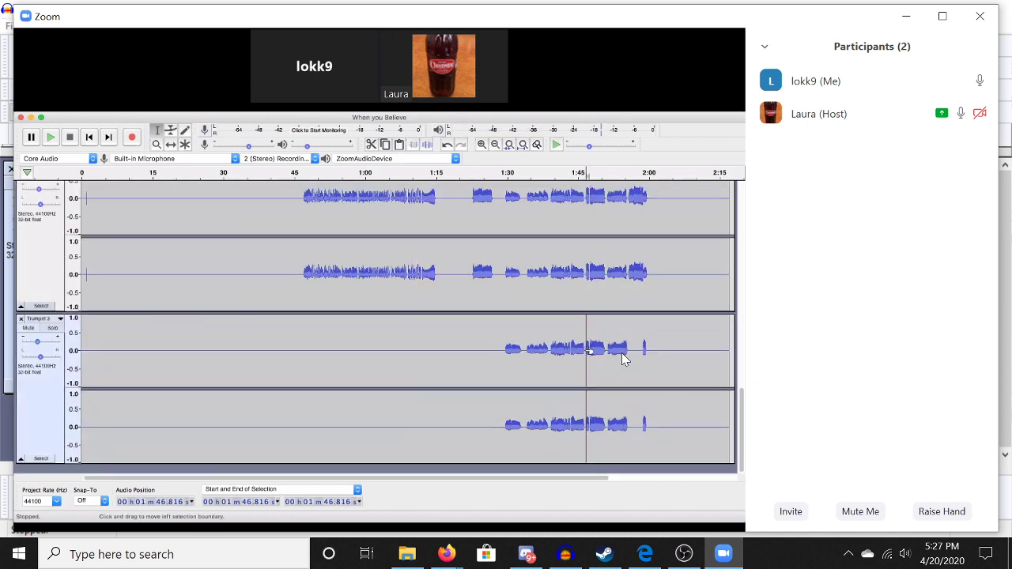
Step: Move the playback start to about 1:46.4 and compare the three trumpets by replaying the passage together
{"action": "left_click_drag", "start_coordinate": [586, 351], "coordinate": [580, 351]}
{"action": "key", "text": "space"}
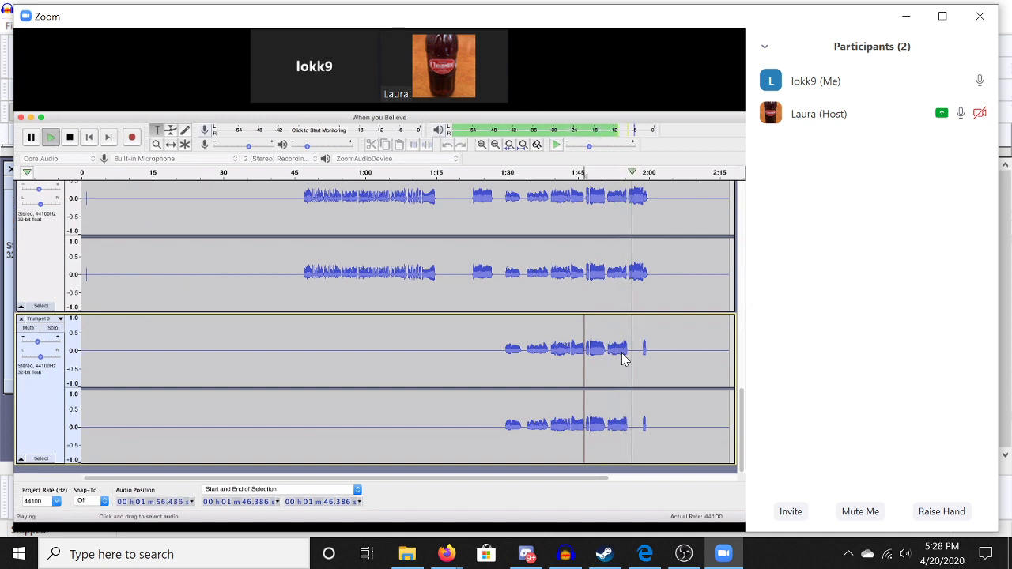
{"action": "left_click", "coordinate": [70, 137]}
{"action": "left_click", "coordinate": [50, 137]}
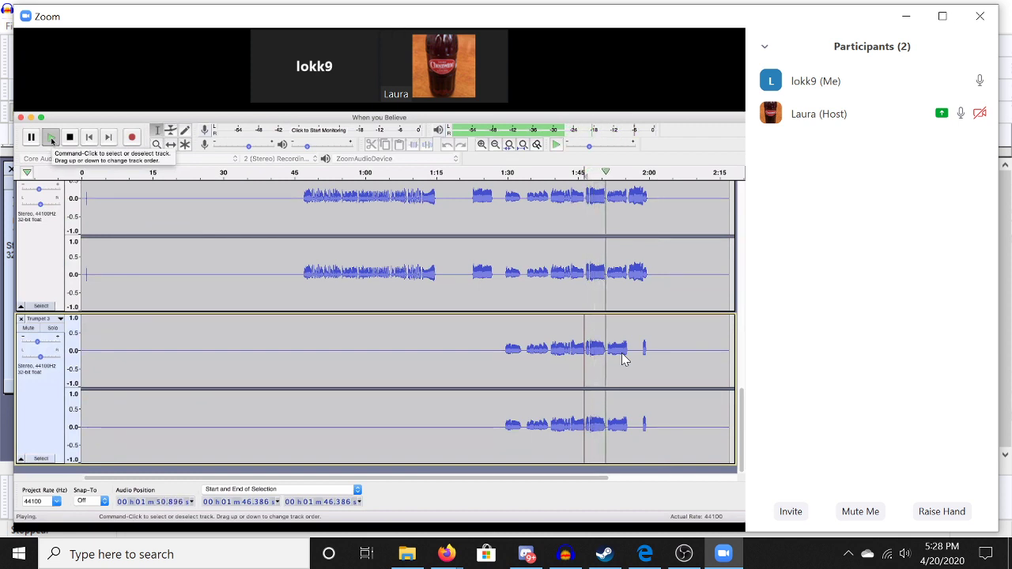
{"action": "left_click", "coordinate": [33, 137]}
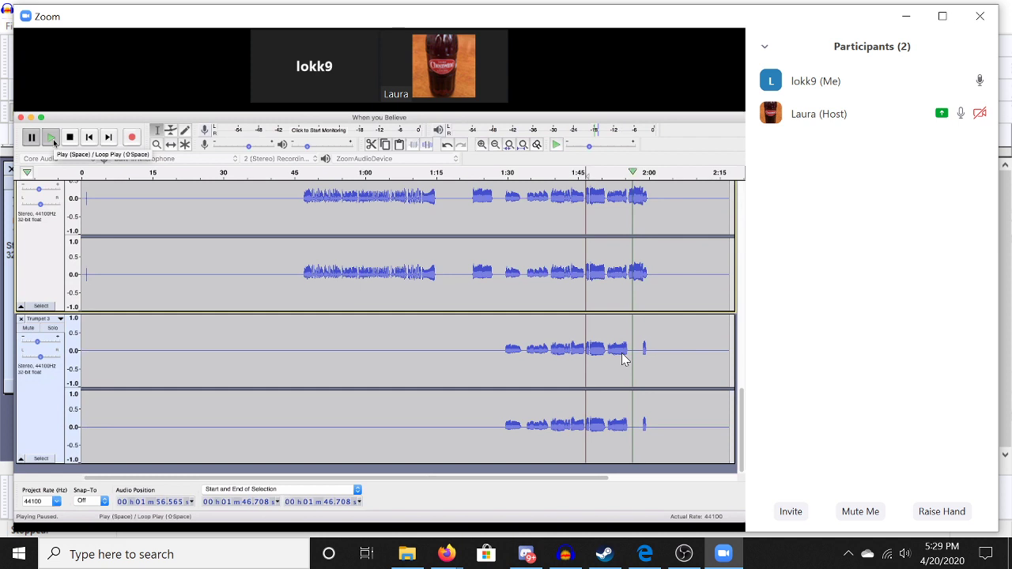
{"action": "left_click", "coordinate": [52, 140]}
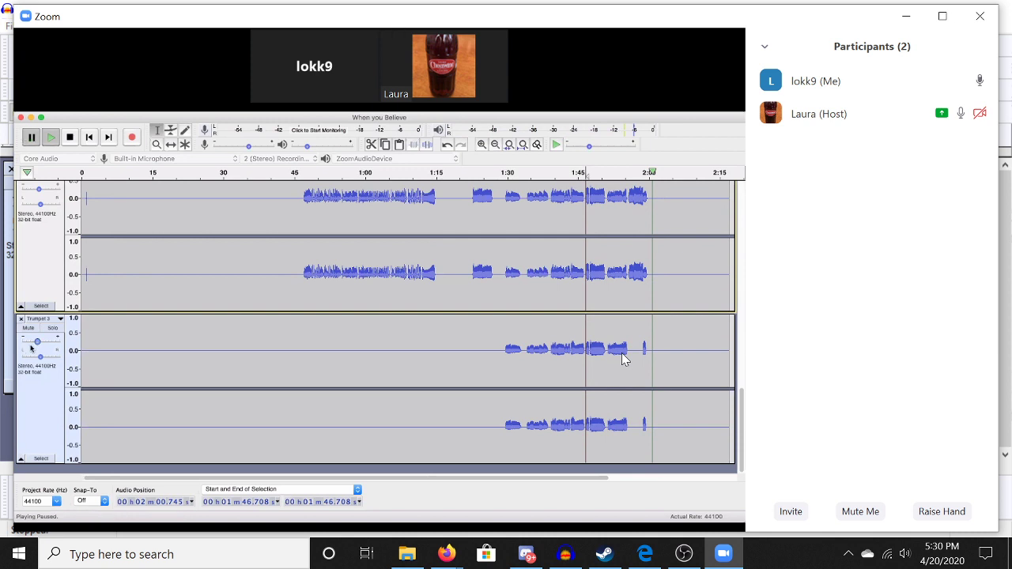
Step: Set the Trumpet 3 gain to -9.0 dB, and play the trumpets together to check the balance
{"action": "left_click_drag", "start_coordinate": [37, 343], "coordinate": [34, 342]}
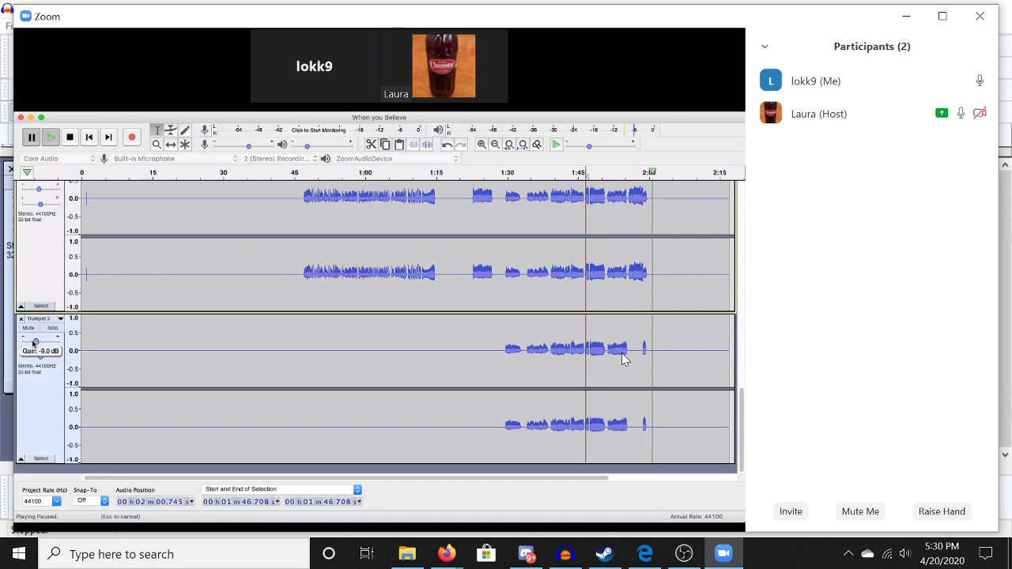
{"action": "left_click", "coordinate": [50, 137]}
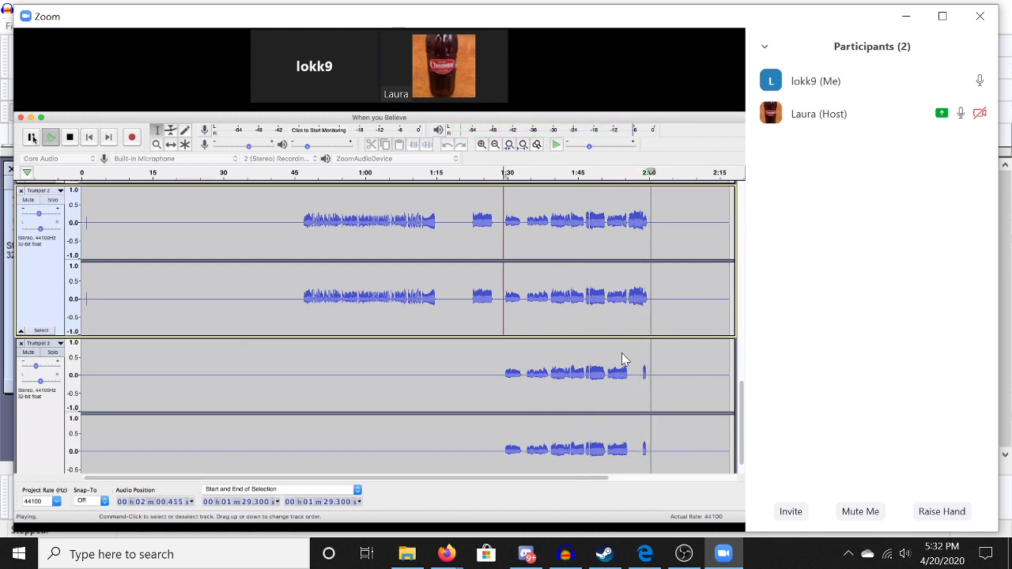
{"action": "left_click", "coordinate": [32, 138]}
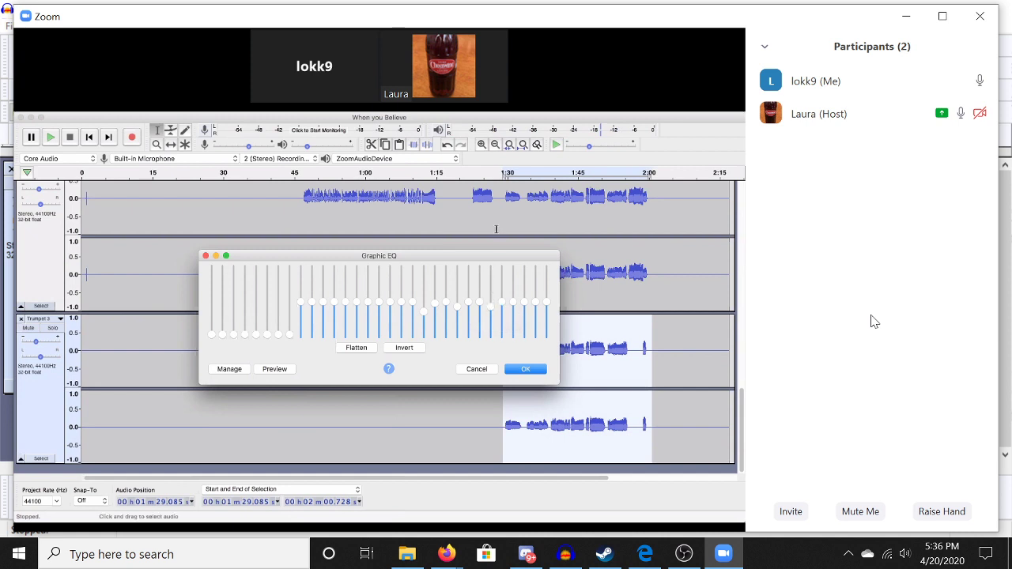
Step: Apply the adjusted Graphic EQ to the Trumpet 3 passage from 1:29.085 to 2:00.728
{"action": "left_click", "coordinate": [521, 372]}
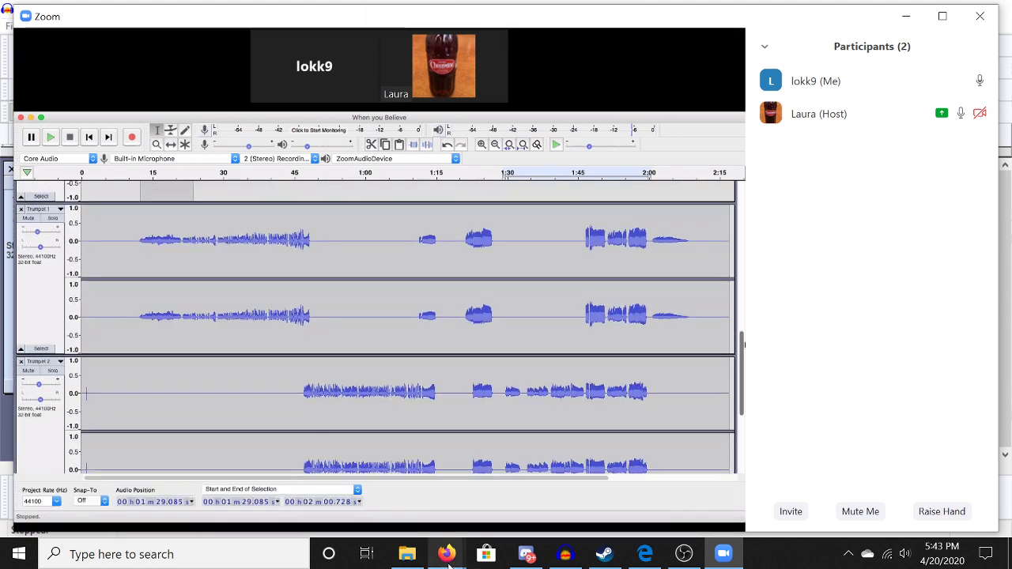
Step: Switch to the YouTube Studio live streaming window in Firefox and request to end the stream
{"action": "mouse_move", "coordinate": [449, 565]}
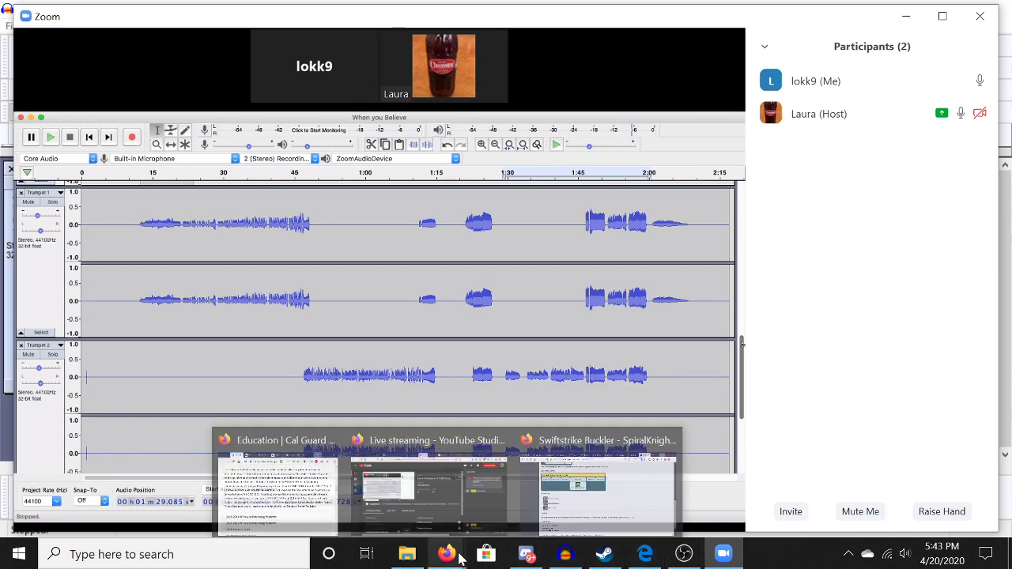
{"action": "left_click", "coordinate": [485, 485]}
{"action": "left_click", "coordinate": [863, 90]}
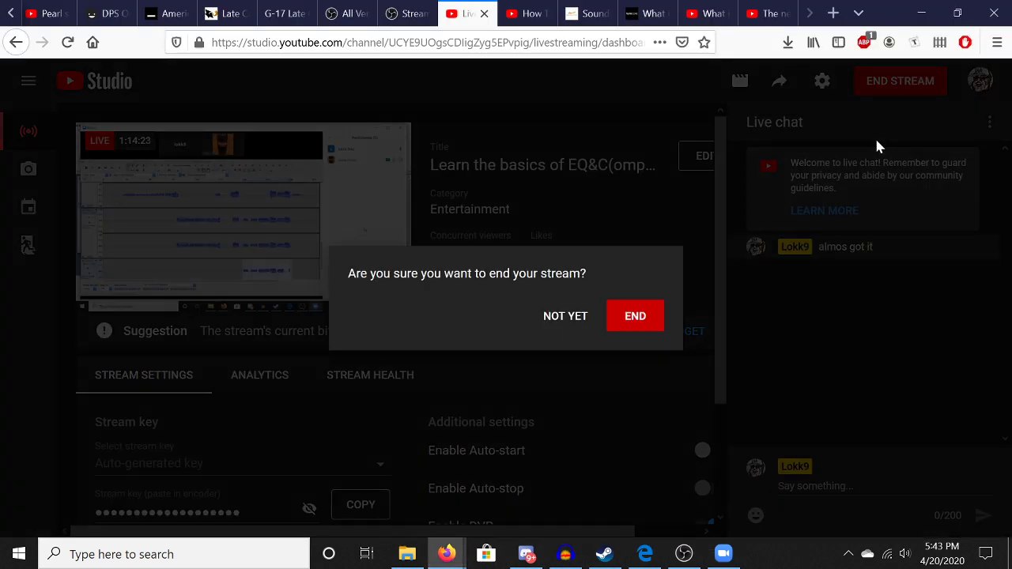